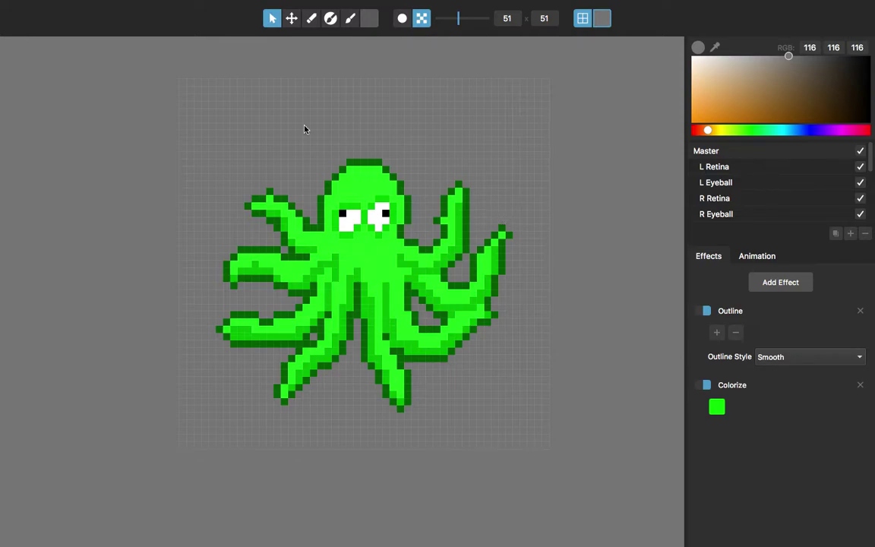
# - Open the program's About and registration information, then dismiss it
pyautogui.moveTo(144, 3)
pyautogui.click(54, 7)
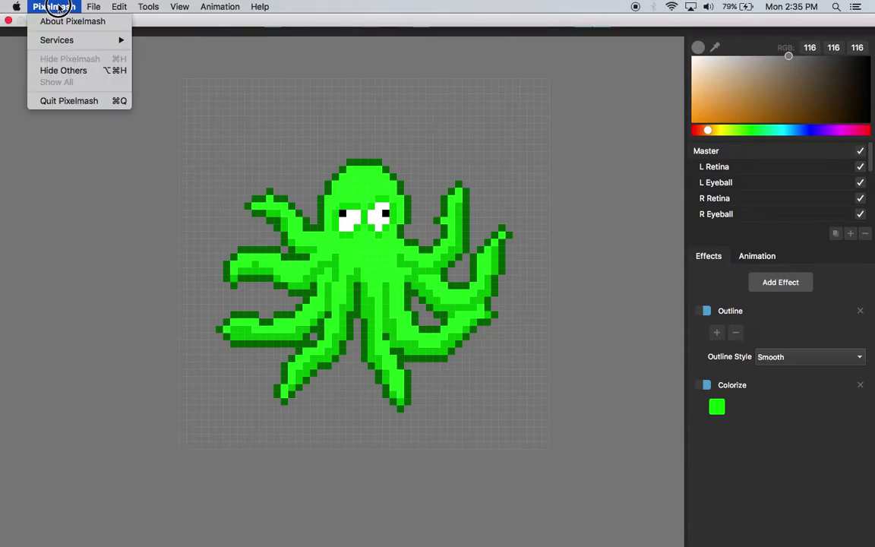
pyautogui.click(72, 22)
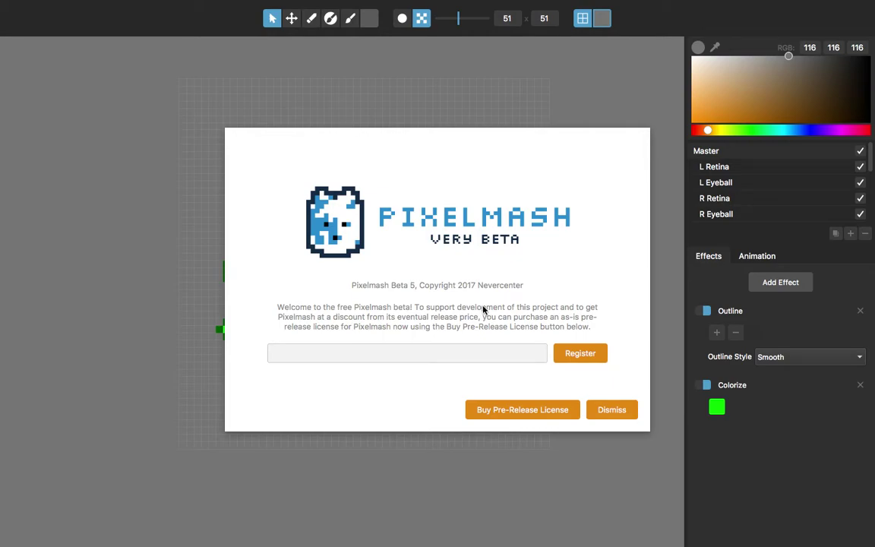
pyautogui.click(610, 410)
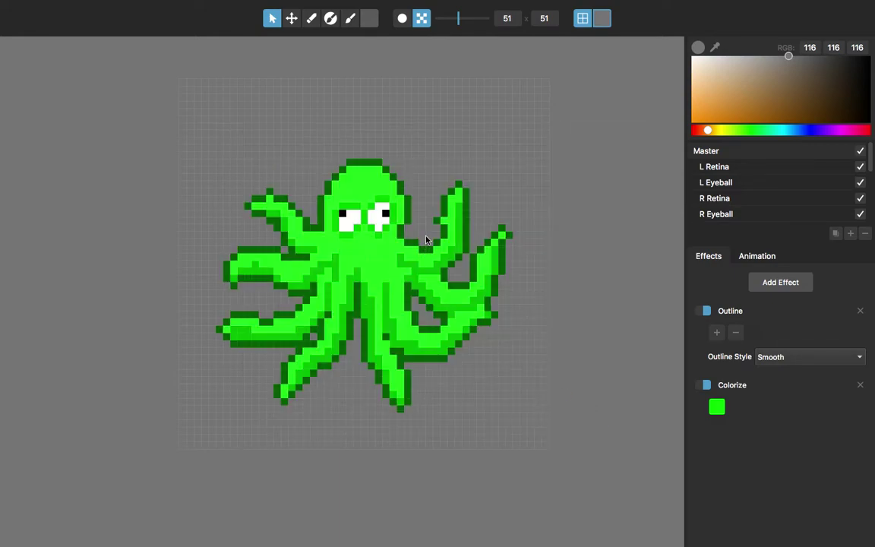
# - Display frame 1 of the octopus animation
pyautogui.moveTo(513, 290); pyautogui.dragTo(524, 296)
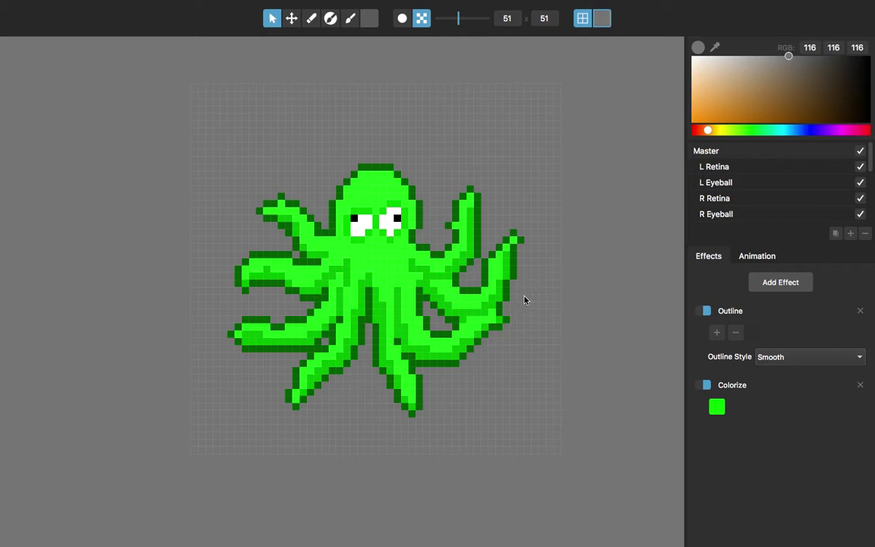
pyautogui.scroll(2, 525, 297)
pyautogui.moveTo(525, 297); pyautogui.dragTo(528, 308)
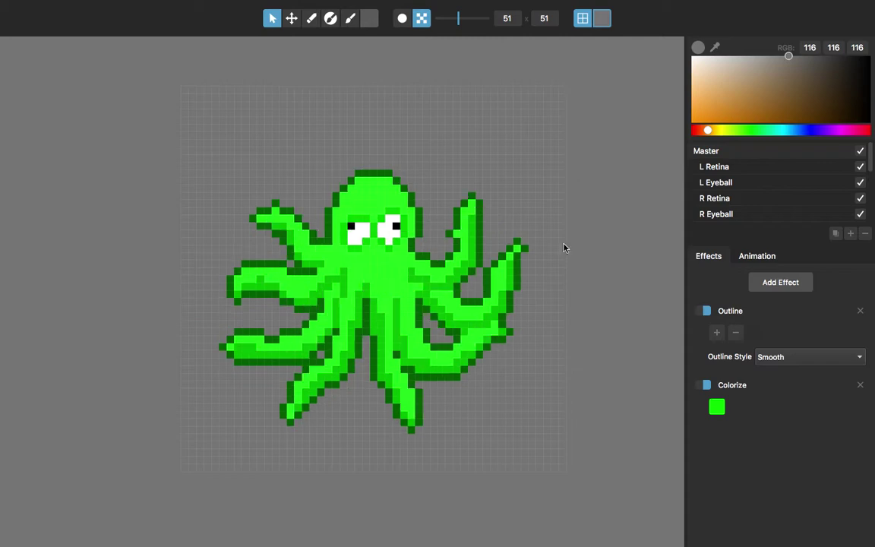
pyautogui.click(761, 259)
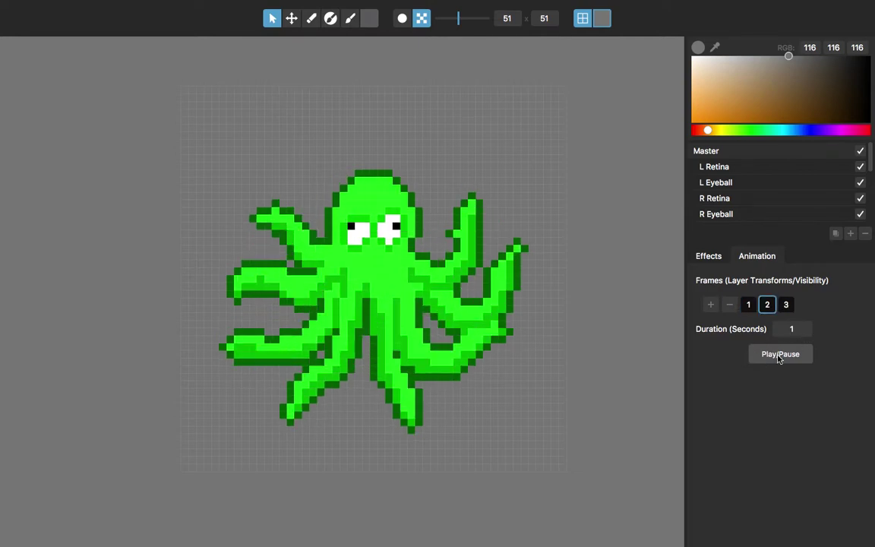
pyautogui.click(749, 304)
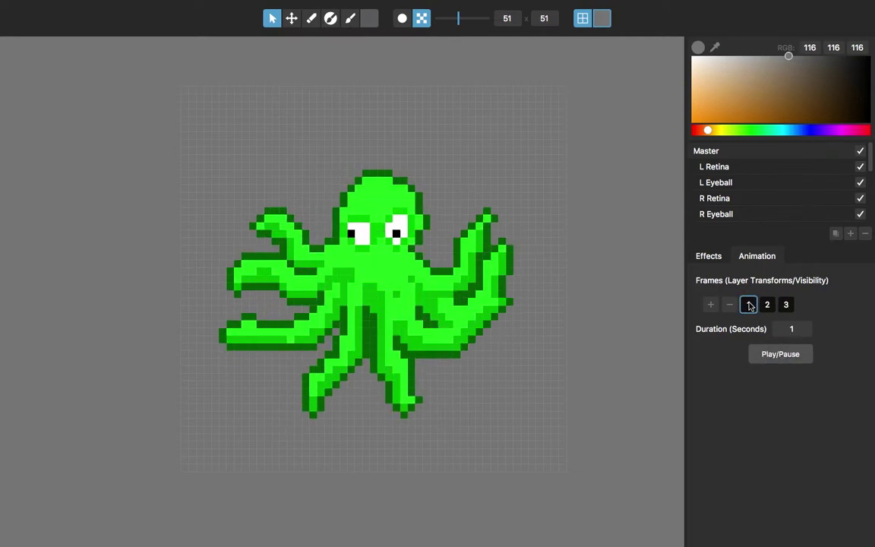
# - Show the octopus artwork in its smooth, unpixelated form with the L Eyeball layer selected
pyautogui.click(719, 257)
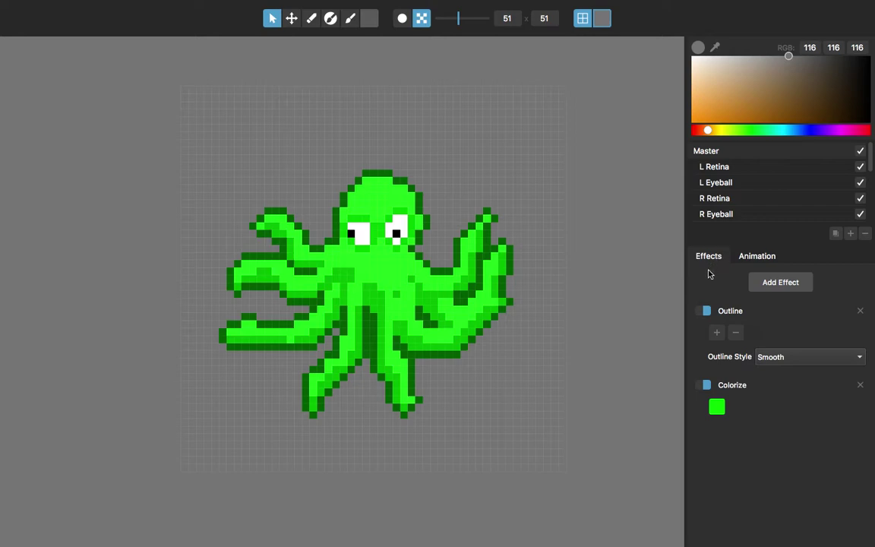
pyautogui.click(727, 183)
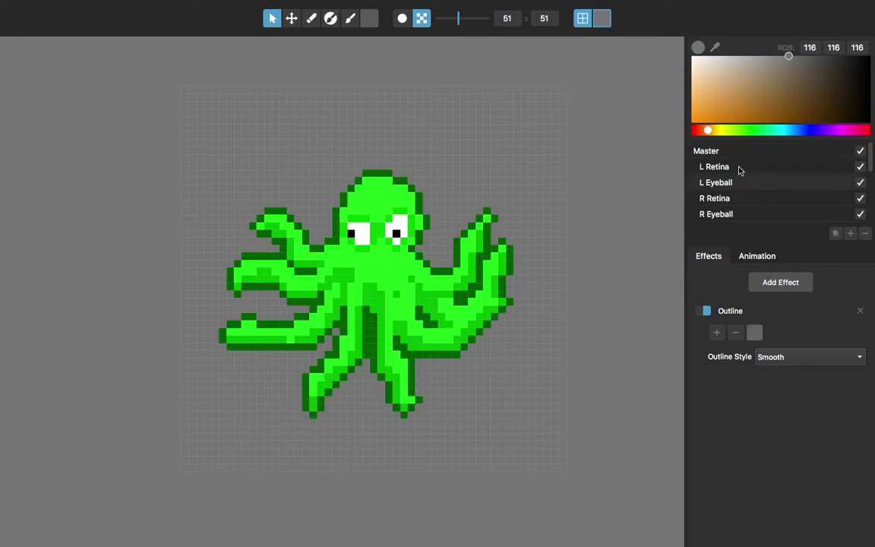
pyautogui.click(402, 18)
pyautogui.moveTo(458, 198); pyautogui.dragTo(471, 201)
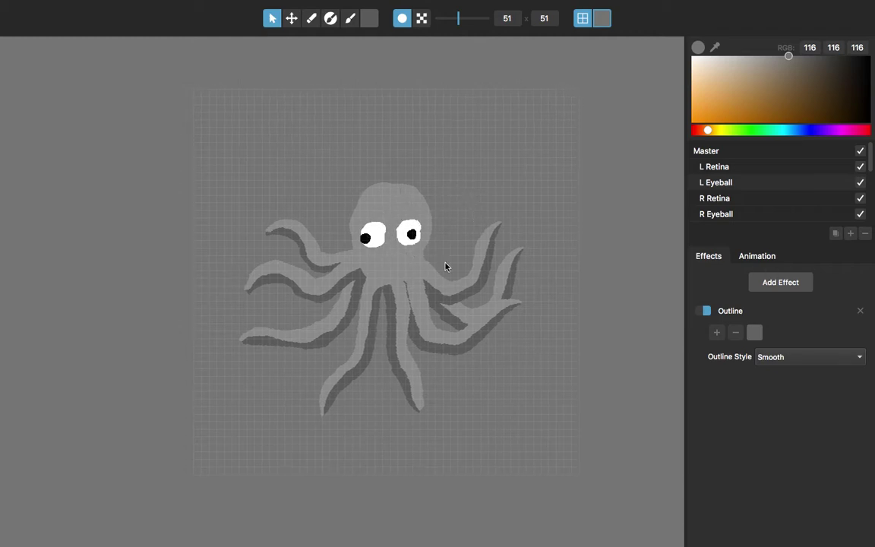
# - Examine the separate Head, R Eyeball and L1 layers of the smooth artwork in turn
pyautogui.scroll(-3, 748, 189)
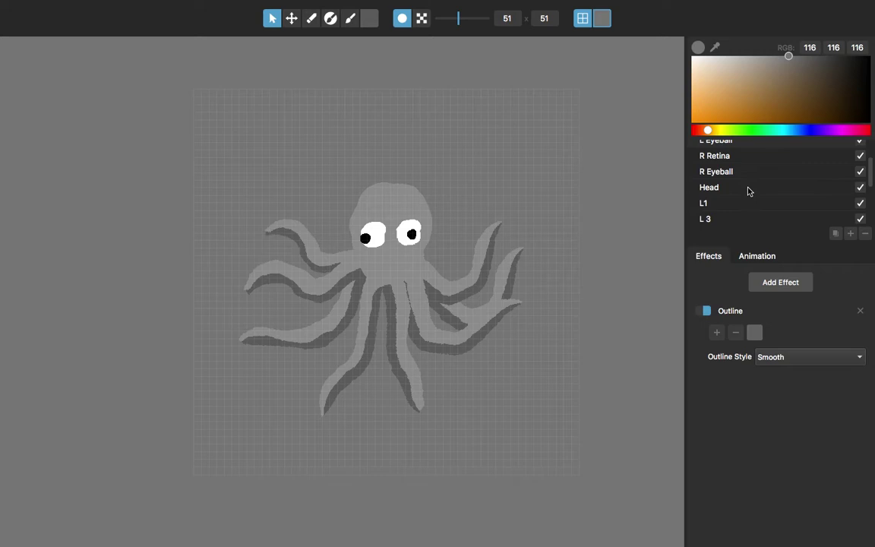
pyautogui.click(749, 189)
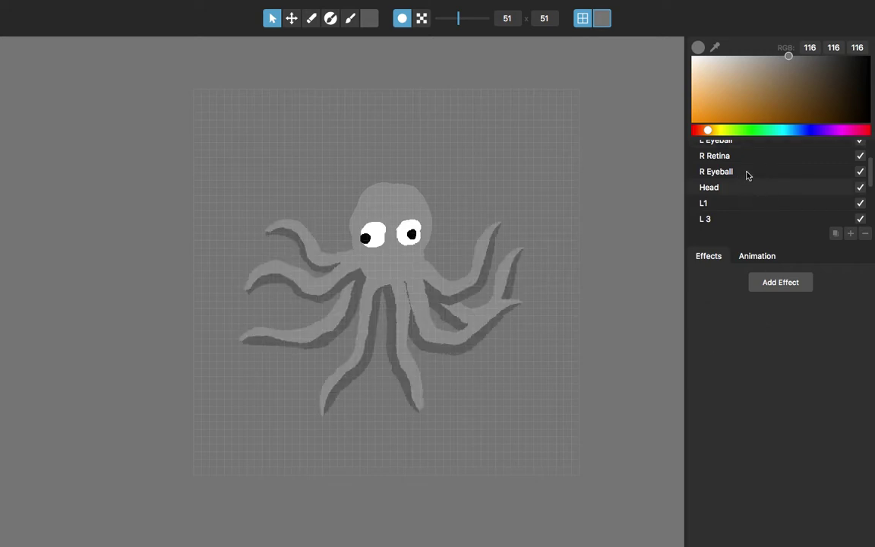
pyautogui.click(746, 172)
pyautogui.click(742, 187)
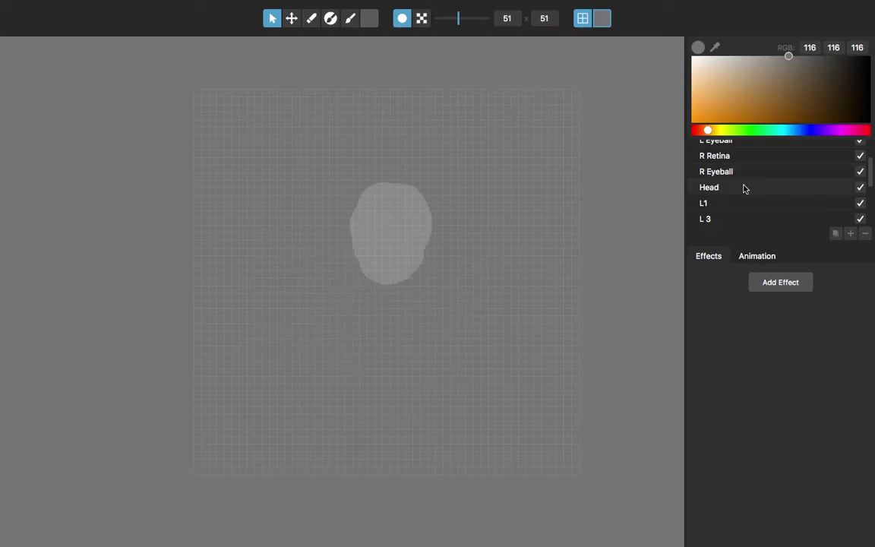
pyautogui.click(740, 204)
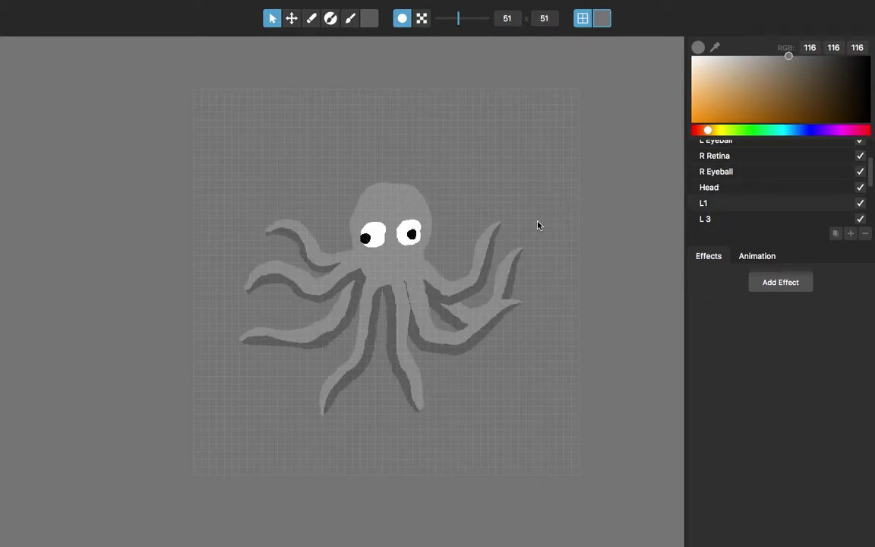
pyautogui.moveTo(471, 234); pyautogui.dragTo(481, 238)
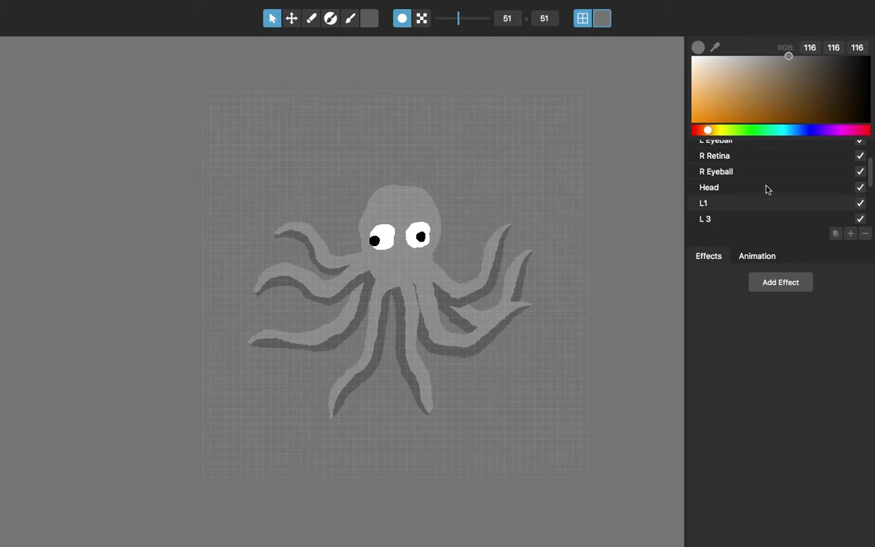
pyautogui.scroll(3, 766, 190)
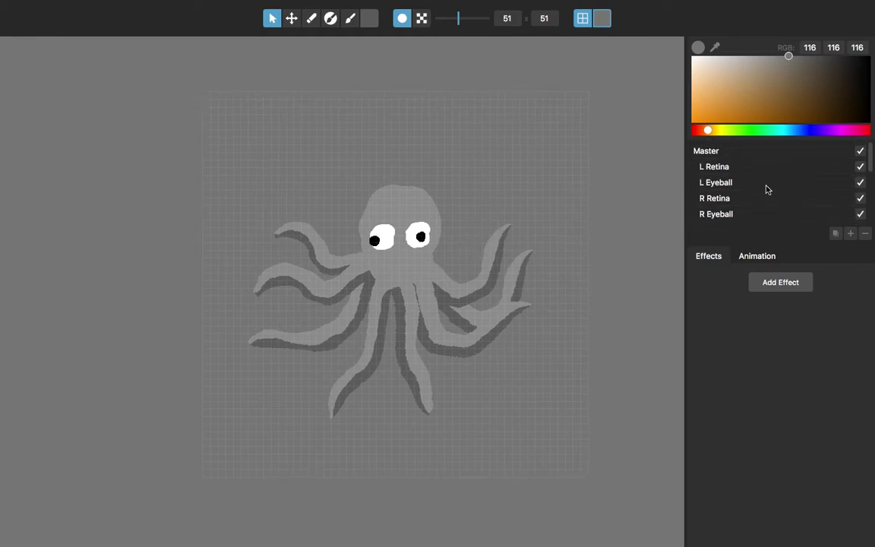
# - Return to the pixelated view and turn off the Master layer's Colorize and Outline effects
pyautogui.click(423, 21)
pyautogui.click(737, 151)
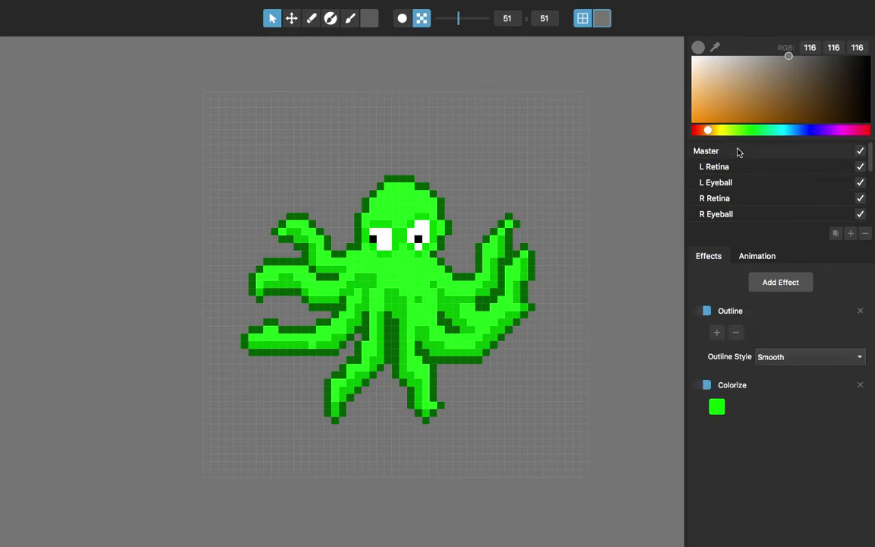
pyautogui.click(706, 385)
pyautogui.click(704, 311)
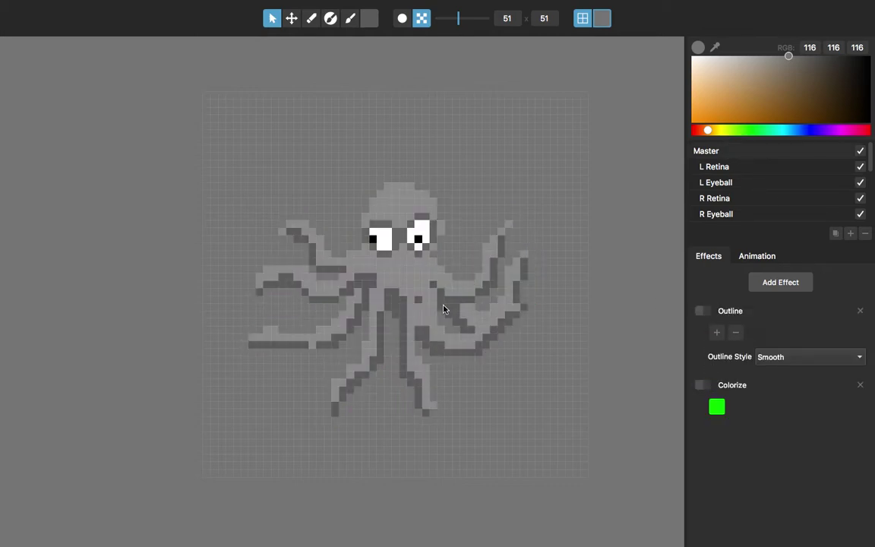
pyautogui.scroll(1, 443, 305)
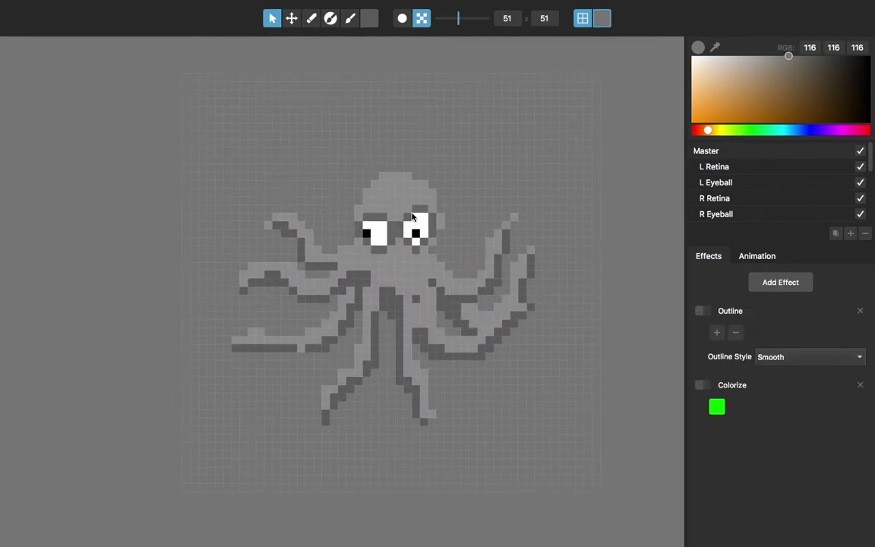
# - Turn the Master layer's Outline and Colorize effects back on
pyautogui.click(703, 310)
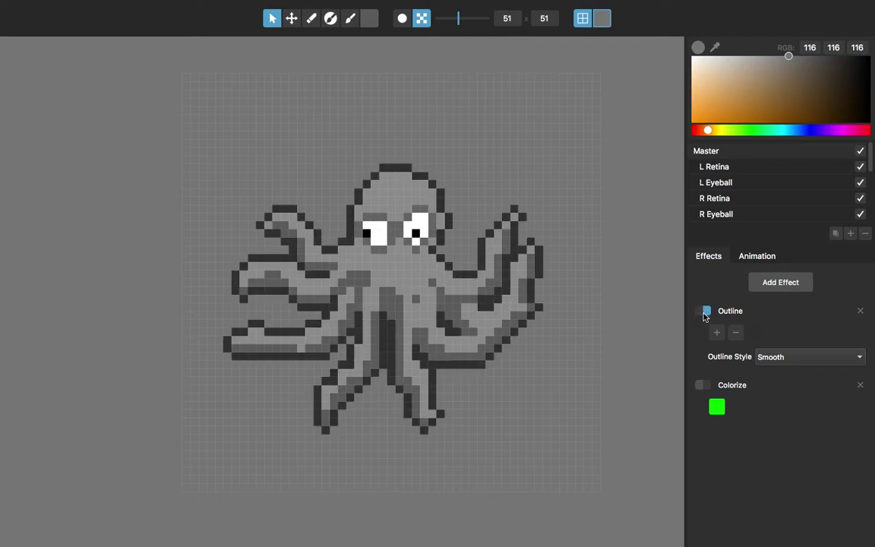
pyautogui.click(755, 333)
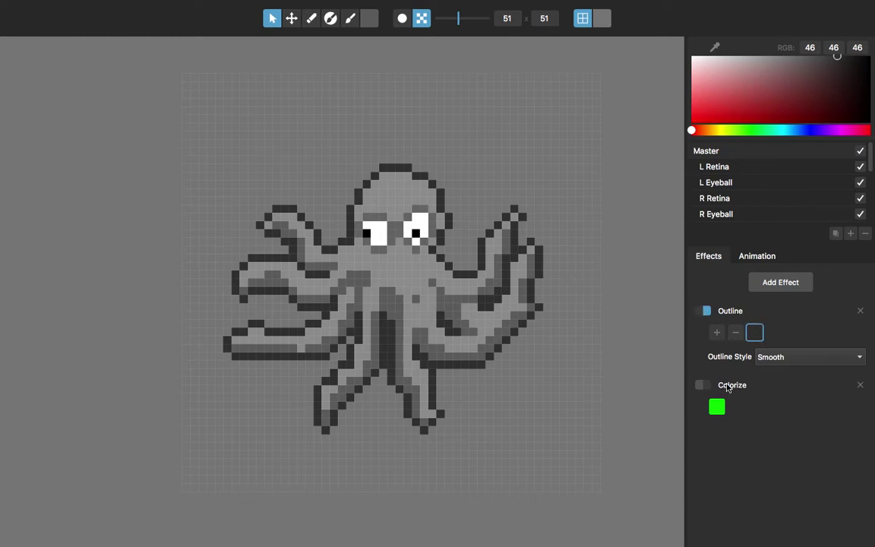
pyautogui.click(706, 386)
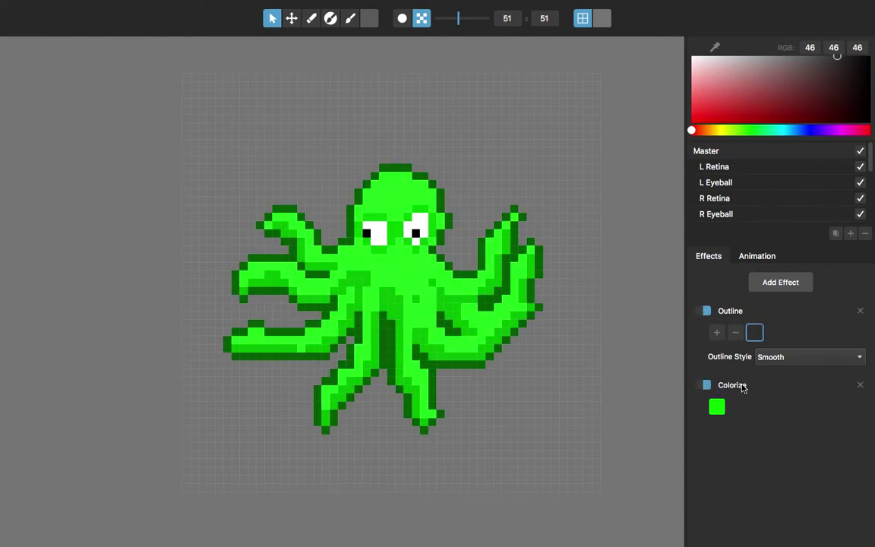
# - Set the Master layer's Colorize colour to a green of RGB 31, 255, 0
pyautogui.click(717, 407)
pyautogui.moveTo(755, 136)
pyautogui.mouseDown()
pyautogui.moveTo(748, 133)
pyautogui.moveTo(806, 132)
pyautogui.moveTo(729, 137)
pyautogui.moveTo(775, 132)
pyautogui.moveTo(748, 135)
pyautogui.mouseUp()
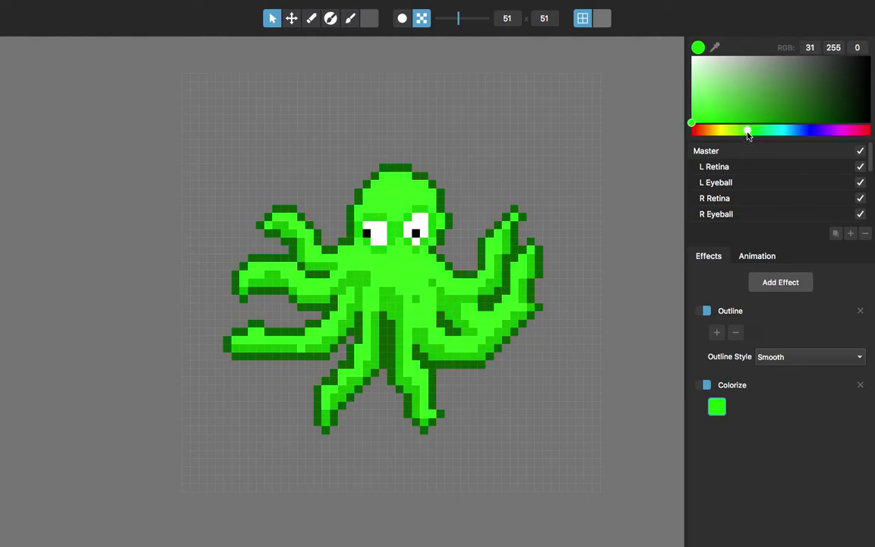
pyautogui.scroll(-1, 629, 235)
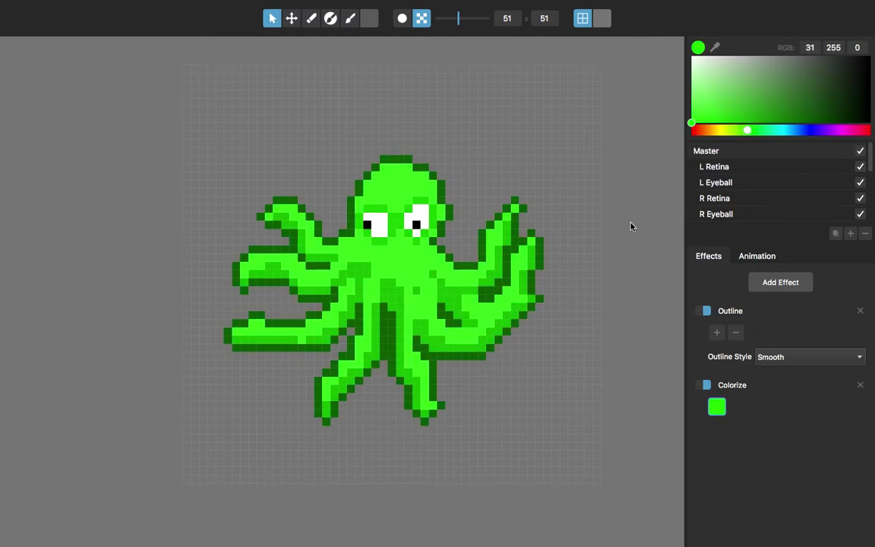
# - Examine the Head, L 3, L 2 and L1 layers individually in the pixelated view
pyautogui.scroll(-3, 755, 179)
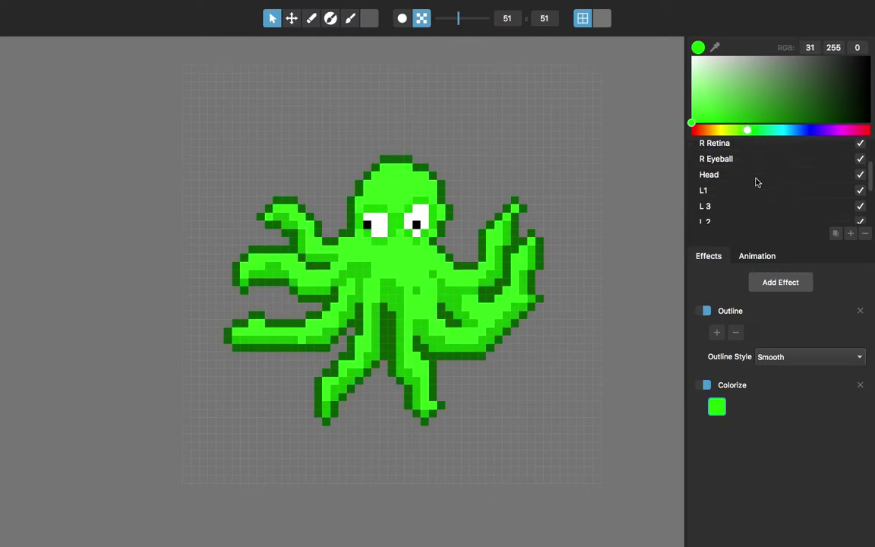
pyautogui.click(756, 178)
pyautogui.click(753, 191)
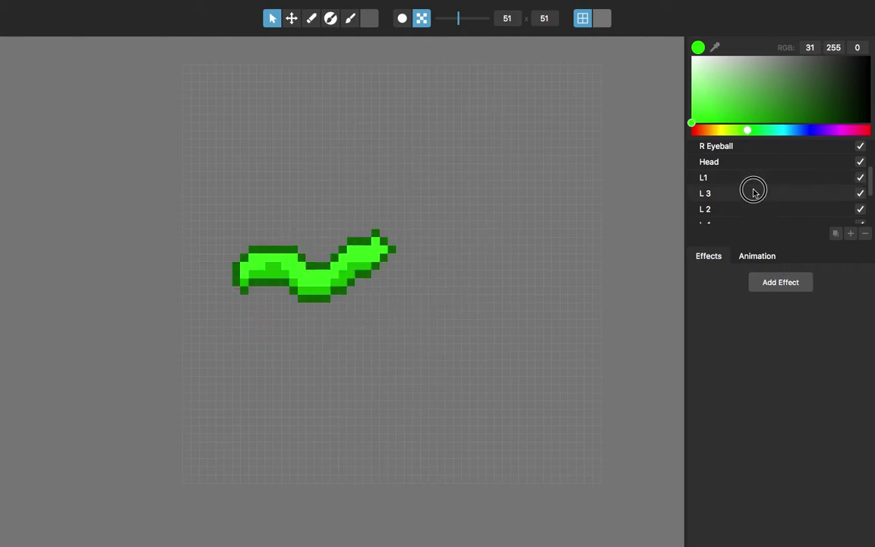
pyautogui.click(749, 208)
pyautogui.click(742, 178)
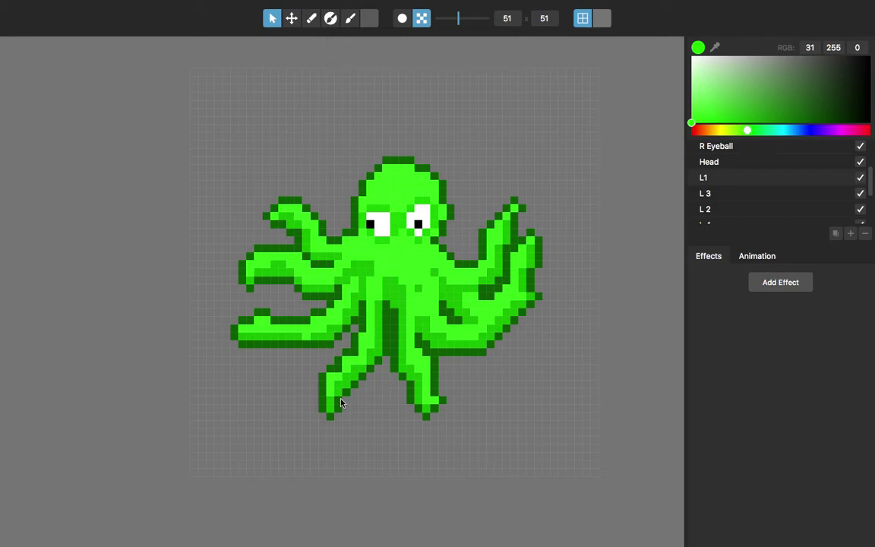
# - Switch to the smooth, unpixelated view and delete the L1 tentacle layer
pyautogui.press('Tab')
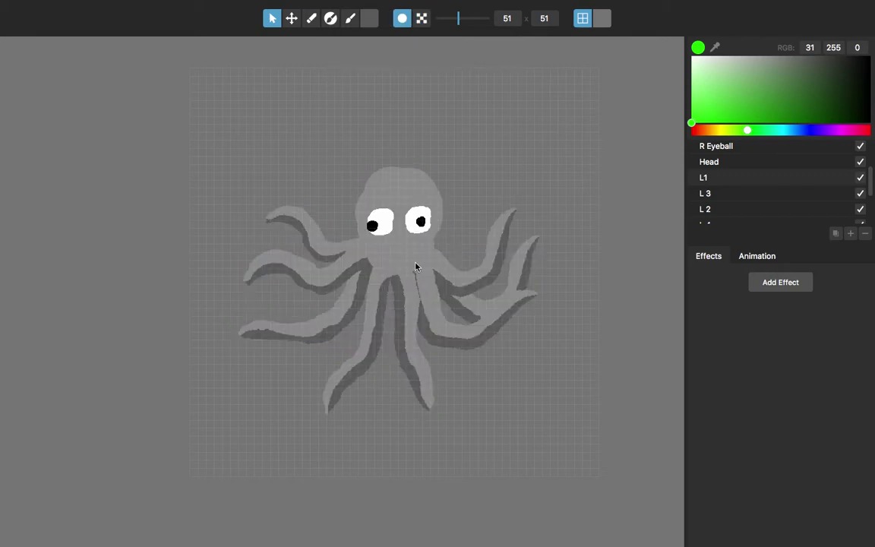
pyautogui.click(723, 178)
pyautogui.click(865, 234)
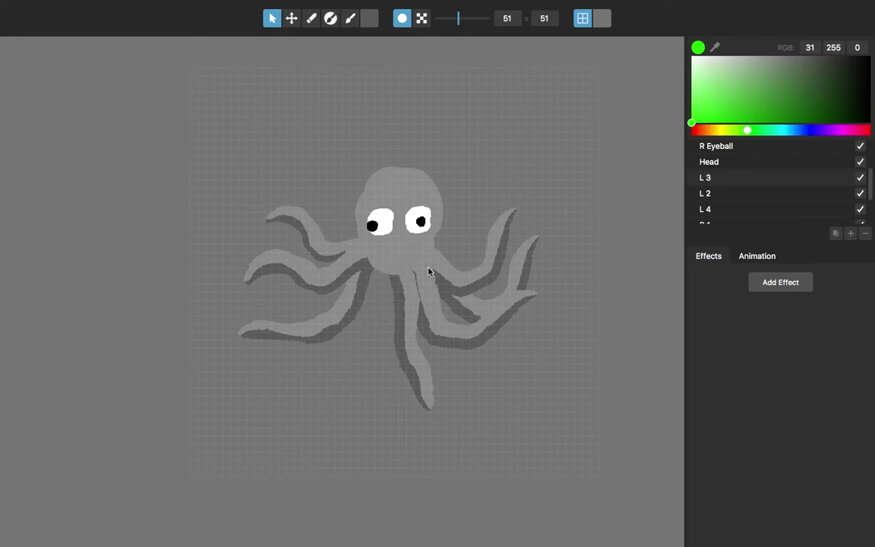
# - Add a new layer directly below Head and rename it L1
pyautogui.click(850, 234)
pyautogui.doubleClick(713, 179)
pyautogui.press('BackSpace')
pyautogui.press('BackSpace')
pyautogui.press('BackSpace')
pyautogui.press('BackSpace')
pyautogui.write('1')
pyautogui.press('Return')
# - Sample the body's grey (RGB 139, 139, 139) with the Brush and paint a curved tentacle on L1, running downward from the underside of the head
pyautogui.click(350, 20)
pyautogui.scroll(5, 375, 255)
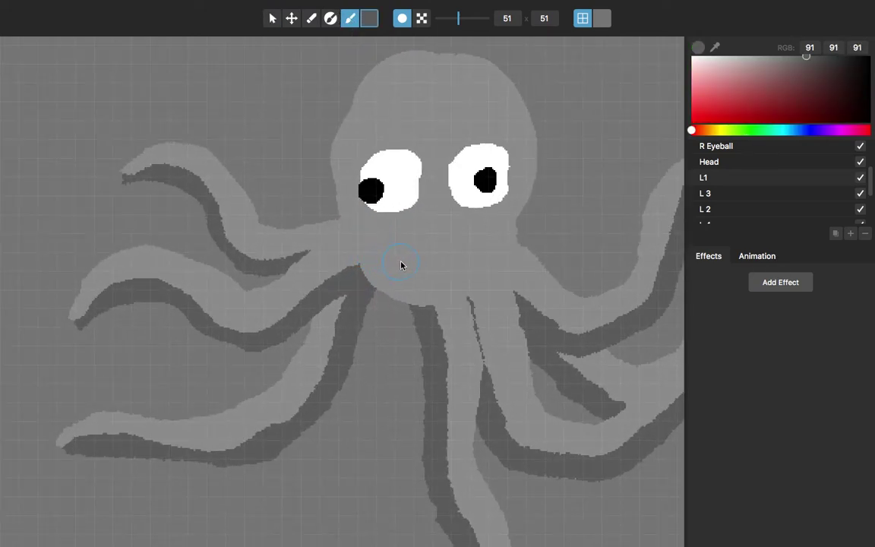
pyautogui.keyDown('alt'); pyautogui.click(401, 264); pyautogui.keyUp('alt')
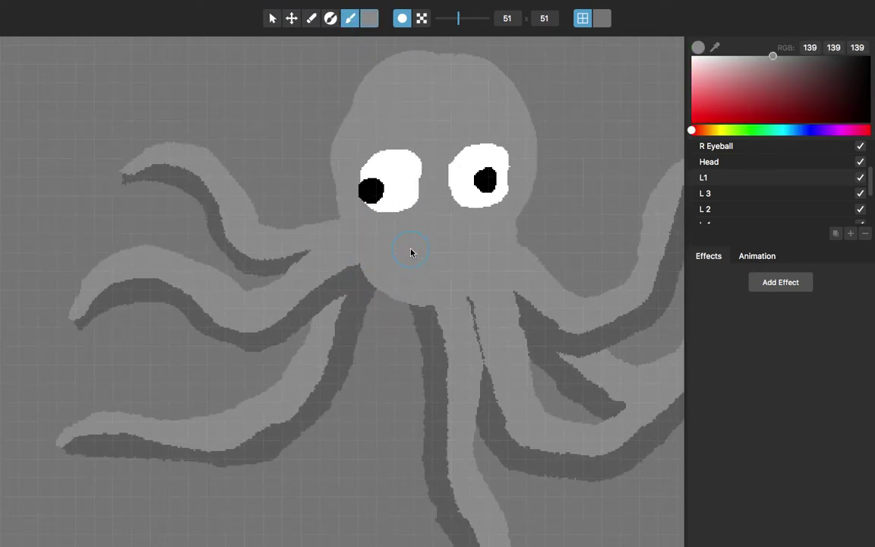
pyautogui.scroll(-3, 411, 249)
pyautogui.moveTo(400, 352); pyautogui.dragTo(398, 295)
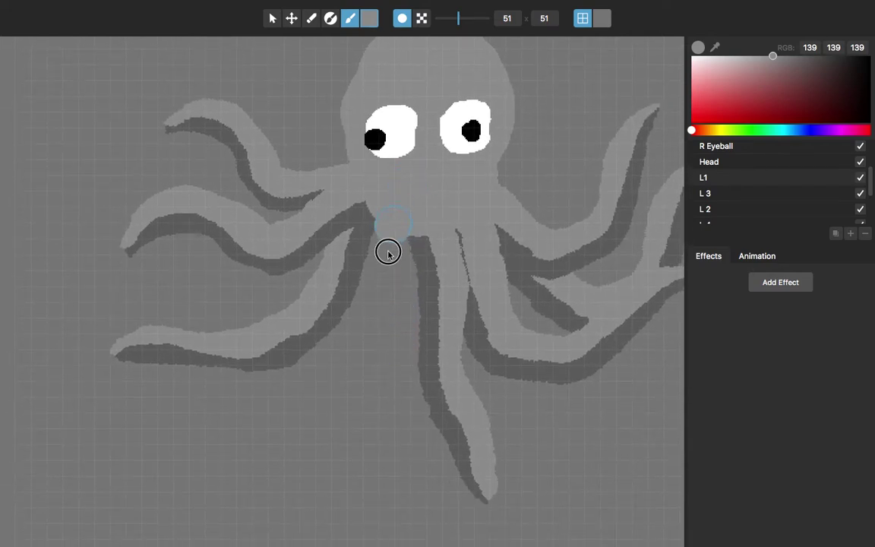
pyautogui.moveTo(387, 253)
pyautogui.mouseDown()
pyautogui.moveTo(393, 307)
pyautogui.moveTo(382, 344)
pyautogui.moveTo(355, 369)
pyautogui.moveTo(337, 484)
pyautogui.moveTo(314, 494)
pyautogui.mouseUp()
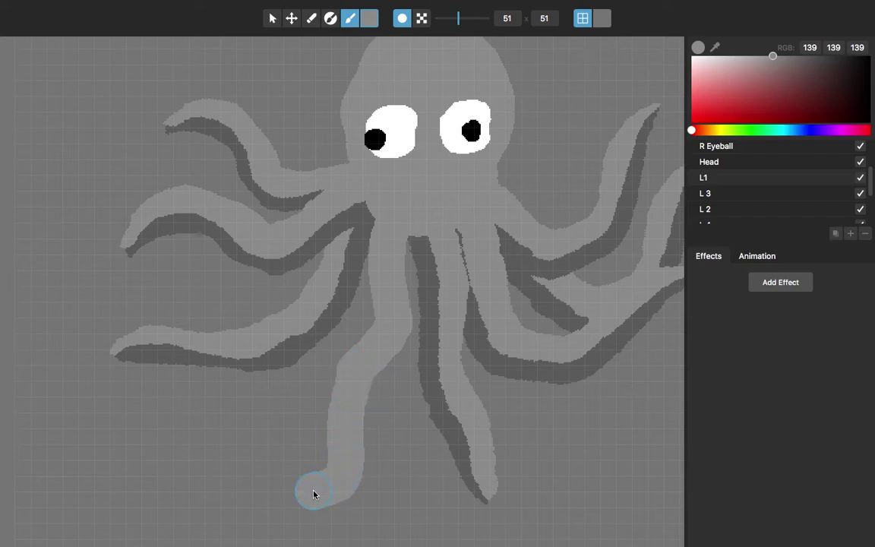
# - Sample the dark shadow grey (RGB 91, 91, 91) and shade the right-hand edge of the L1 tentacle, painting only over its existing pixels
pyautogui.moveTo(404, 417); pyautogui.dragTo(392, 373)
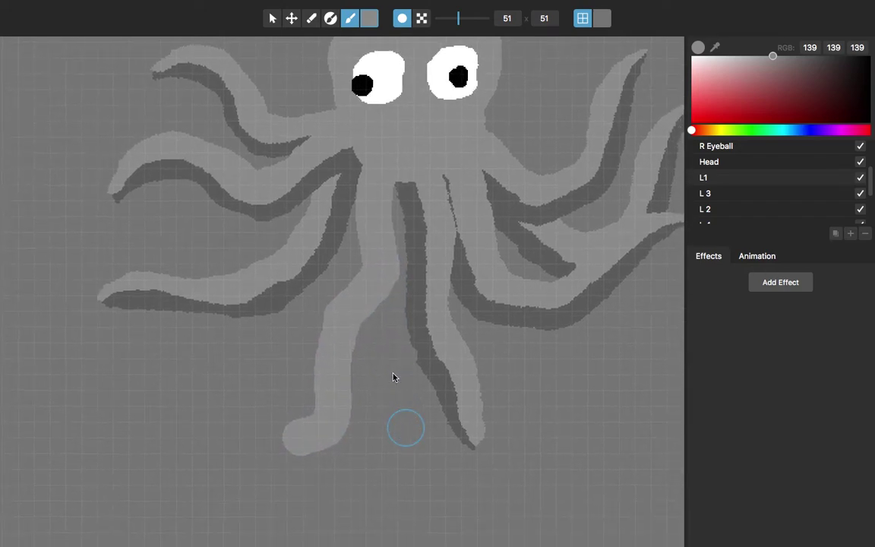
pyautogui.click(332, 19)
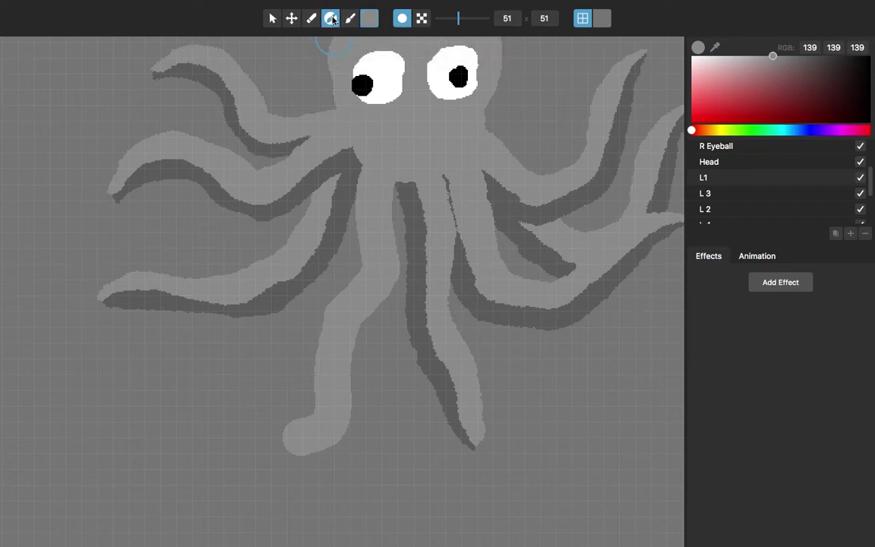
pyautogui.keyDown('alt'); pyautogui.click(325, 177); pyautogui.keyUp('alt')
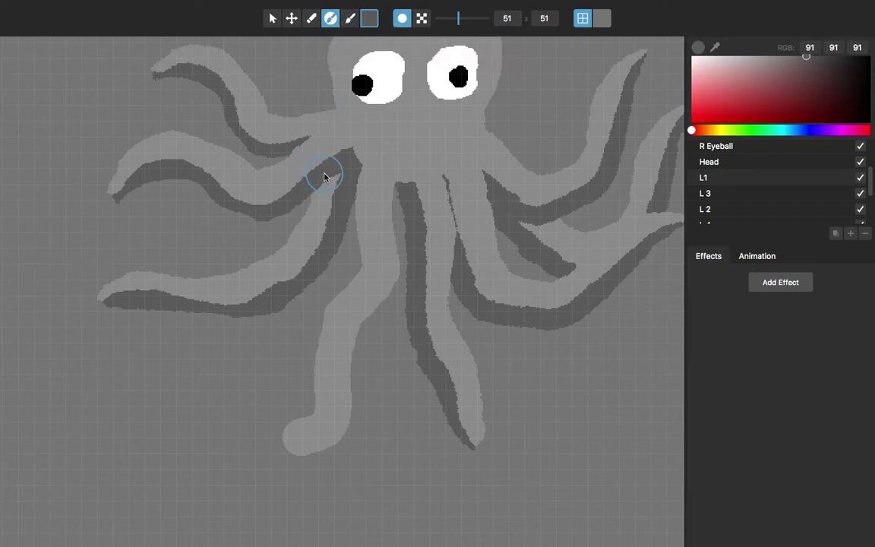
pyautogui.moveTo(322, 170); pyautogui.dragTo(298, 177)
pyautogui.moveTo(354, 170)
pyautogui.mouseDown()
pyautogui.moveTo(383, 139)
pyautogui.moveTo(405, 149)
pyautogui.moveTo(418, 144)
pyautogui.moveTo(403, 358)
pyautogui.moveTo(404, 327)
pyautogui.moveTo(387, 280)
pyautogui.moveTo(316, 287)
pyautogui.moveTo(331, 325)
pyautogui.moveTo(387, 379)
pyautogui.moveTo(350, 405)
pyautogui.moveTo(287, 394)
pyautogui.moveTo(308, 456)
pyautogui.moveTo(256, 477)
pyautogui.moveTo(266, 330)
pyautogui.moveTo(344, 235)
pyautogui.moveTo(380, 214)
pyautogui.moveTo(395, 184)
pyautogui.moveTo(363, 179)
pyautogui.mouseUp()
pyautogui.hotkey('ctrl', 'z')
pyautogui.moveTo(438, 250)
pyautogui.mouseDown()
pyautogui.moveTo(403, 293)
pyautogui.moveTo(406, 340)
pyautogui.moveTo(396, 351)
pyautogui.moveTo(384, 330)
pyautogui.moveTo(411, 268)
pyautogui.moveTo(369, 327)
pyautogui.moveTo(342, 445)
pyautogui.moveTo(287, 470)
pyautogui.moveTo(336, 449)
pyautogui.moveTo(351, 429)
pyautogui.moveTo(355, 336)
pyautogui.moveTo(401, 262)
pyautogui.moveTo(398, 199)
pyautogui.moveTo(410, 181)
pyautogui.moveTo(416, 255)
pyautogui.moveTo(428, 285)
pyautogui.moveTo(351, 285)
pyautogui.moveTo(312, 299)
pyautogui.moveTo(368, 248)
pyautogui.moveTo(437, 219)
pyautogui.moveTo(405, 207)
pyautogui.moveTo(395, 284)
pyautogui.moveTo(363, 321)
pyautogui.moveTo(353, 407)
pyautogui.moveTo(334, 447)
pyautogui.moveTo(302, 460)
pyautogui.moveTo(342, 432)
pyautogui.moveTo(365, 379)
pyautogui.mouseUp()
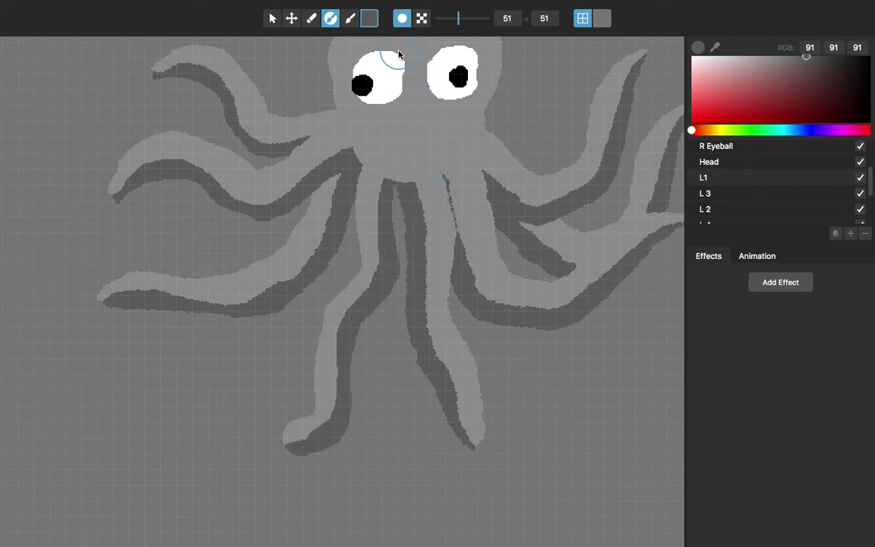
# - Taper the L1 tentacle's tip with the Eraser and touch up the shadow's edge with the Brush in light grey (RGB 139, 139, 139)
pyautogui.click(311, 18)
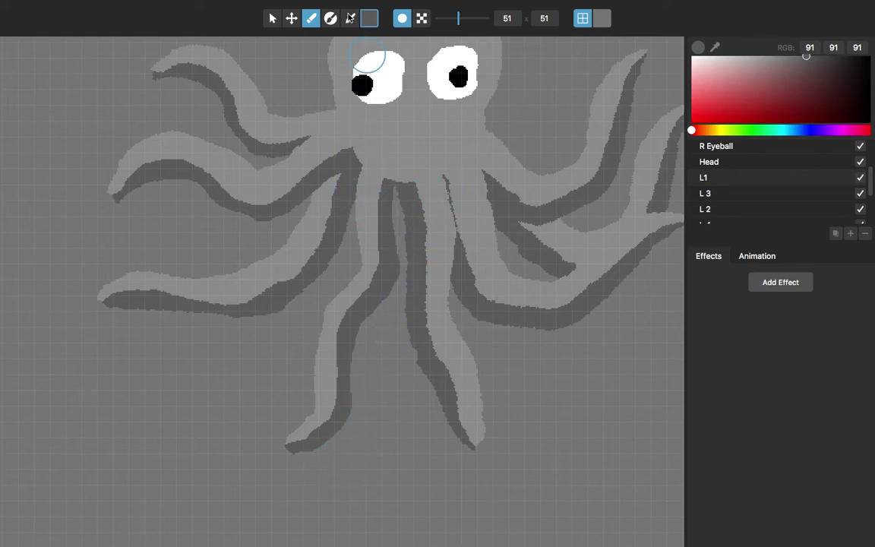
pyautogui.click(350, 19)
pyautogui.scroll(5, 373, 247)
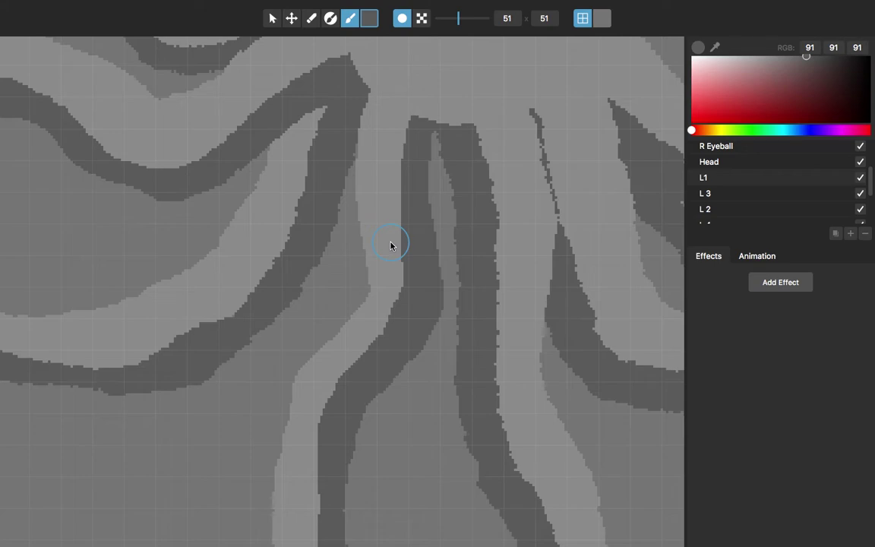
pyautogui.keyDown('alt'); pyautogui.click(389, 242); pyautogui.keyUp('alt')
pyautogui.moveTo(382, 259); pyautogui.dragTo(333, 366)
pyautogui.scroll(-2, 321, 390)
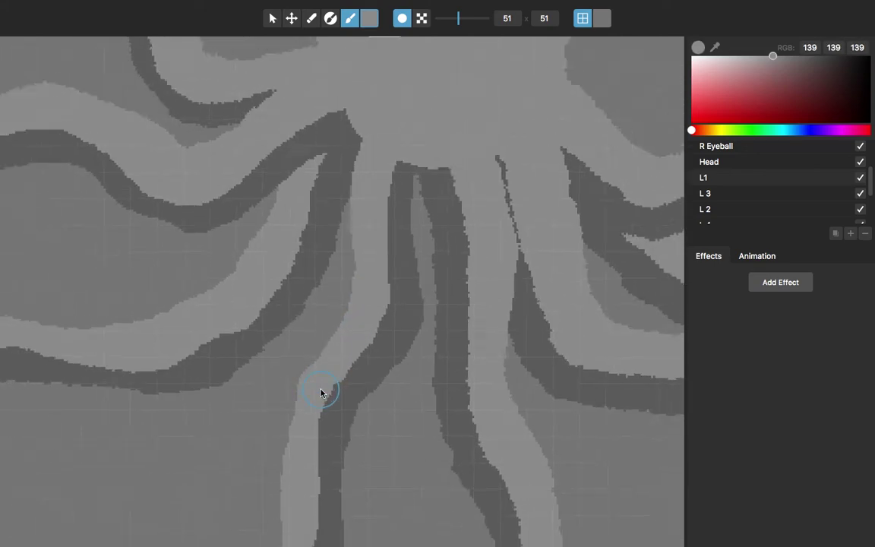
pyautogui.scroll(-5, 321, 393)
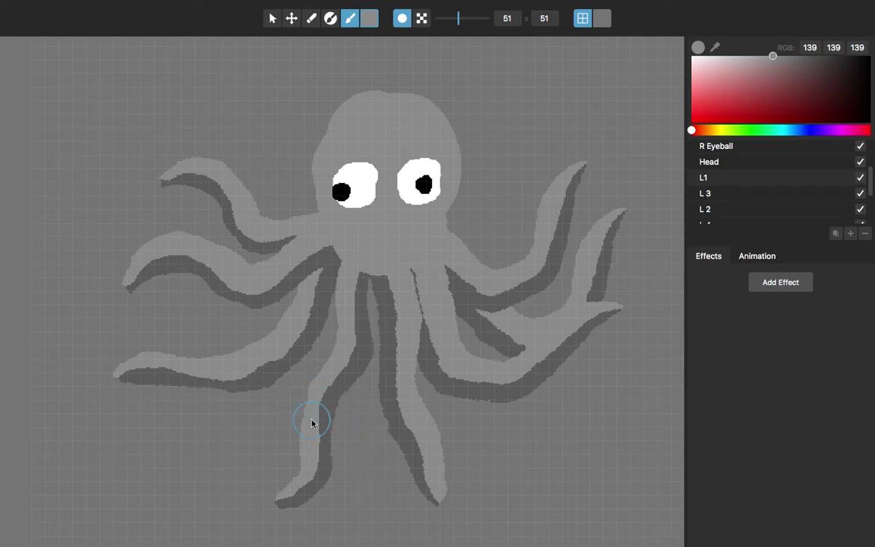
pyautogui.scroll(5, 311, 420)
pyautogui.moveTo(319, 347)
pyautogui.mouseDown()
pyautogui.moveTo(298, 438)
pyautogui.moveTo(310, 368)
pyautogui.moveTo(335, 322)
pyautogui.mouseUp()
pyautogui.scroll(-1, 335, 322)
pyautogui.scroll(-5, 337, 326)
# - Preview the tentacle in the pixelated view and refine its upper section with another light grey Brush stroke
pyautogui.click(274, 21)
pyautogui.moveTo(276, 116); pyautogui.dragTo(246, 137)
pyautogui.press('Tab')
pyautogui.press('p')
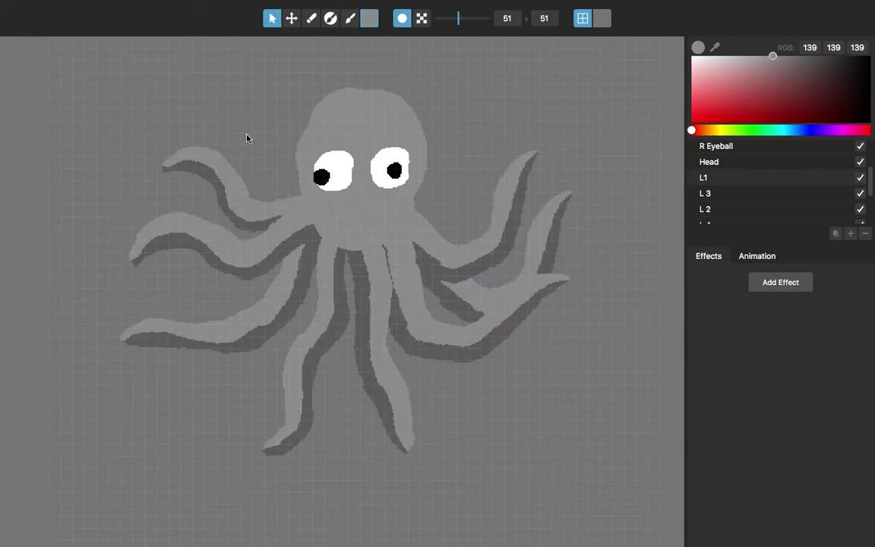
pyautogui.scroll(4, 329, 254)
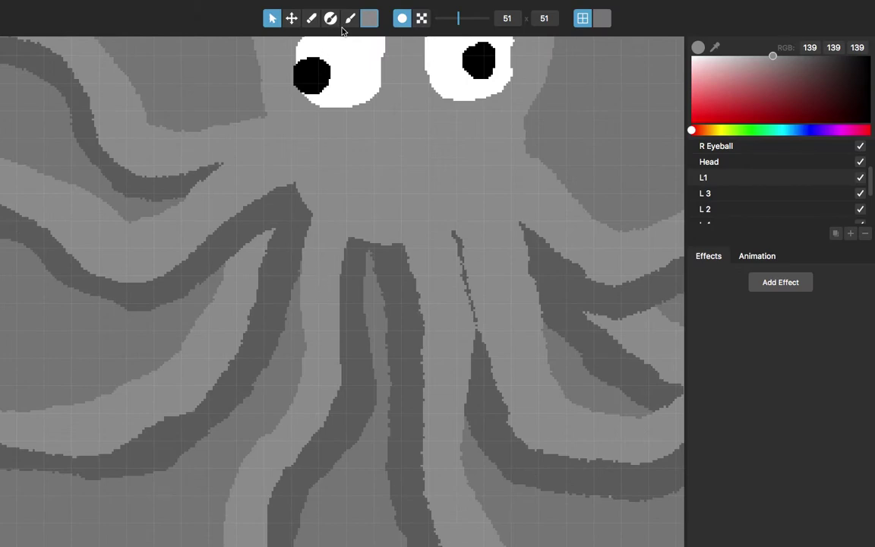
pyautogui.click(349, 19)
pyautogui.moveTo(304, 282)
pyautogui.mouseDown()
pyautogui.moveTo(310, 365)
pyautogui.moveTo(288, 431)
pyautogui.mouseUp()
pyautogui.scroll(-5, 287, 430)
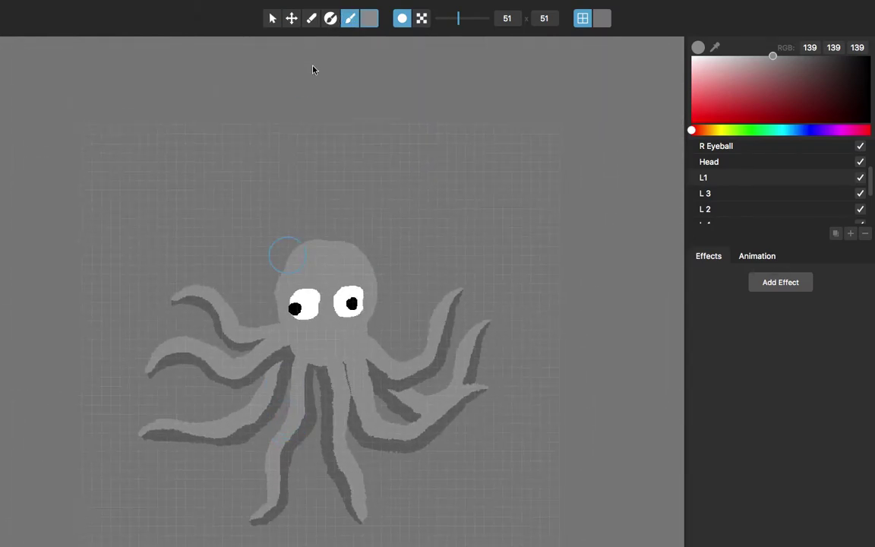
# - Compare the smooth drawing with the pixelated view to examine the whole octopus with its redrawn tentacle
pyautogui.click(272, 18)
pyautogui.scroll(-5, 319, 227)
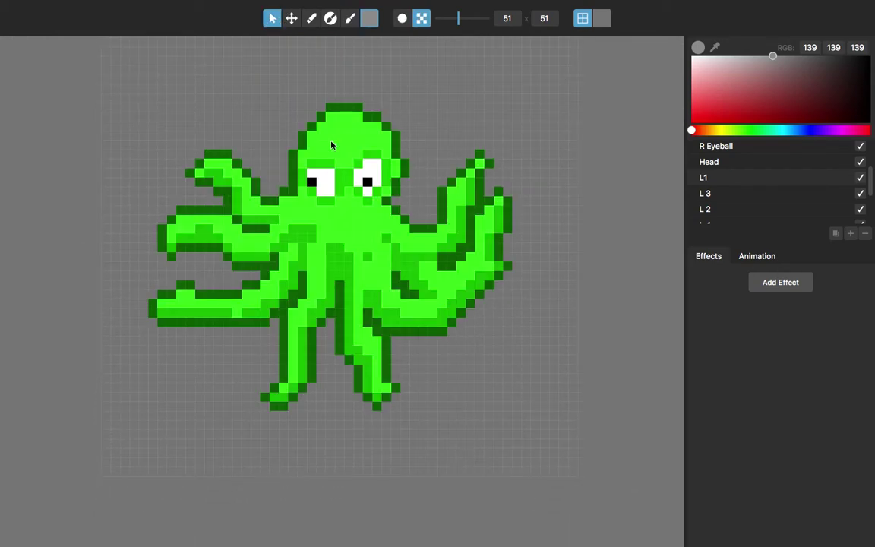
pyautogui.press('p')
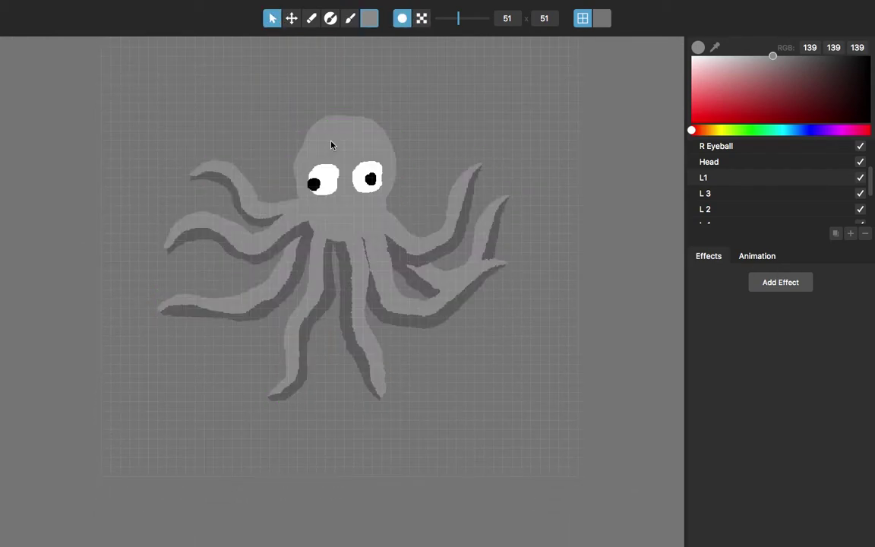
pyautogui.press('p')
pyautogui.moveTo(434, 138); pyautogui.dragTo(448, 195)
pyautogui.scroll(-2, 453, 176)
pyautogui.scroll(-1, 452, 176)
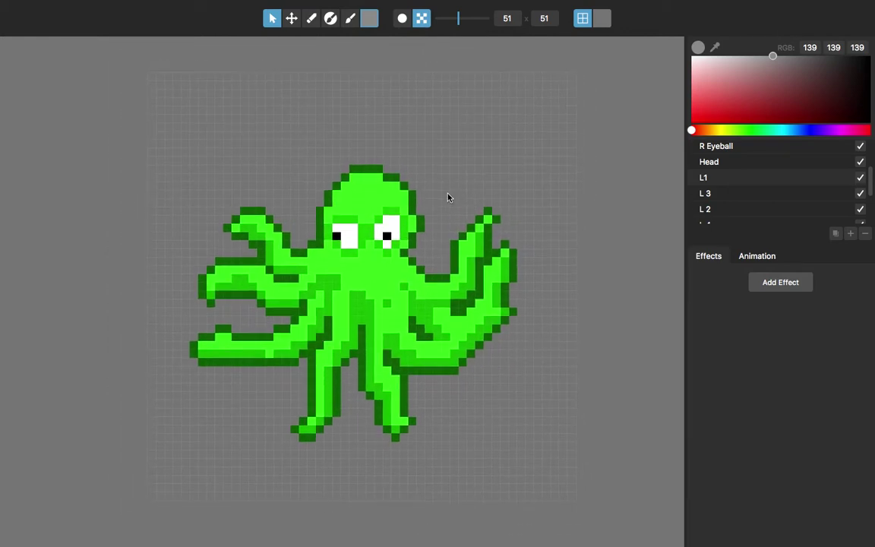
# - Add a new layer directly above L1, and turn off the Colorize and Outline effects on the Master layer
pyautogui.click(349, 20)
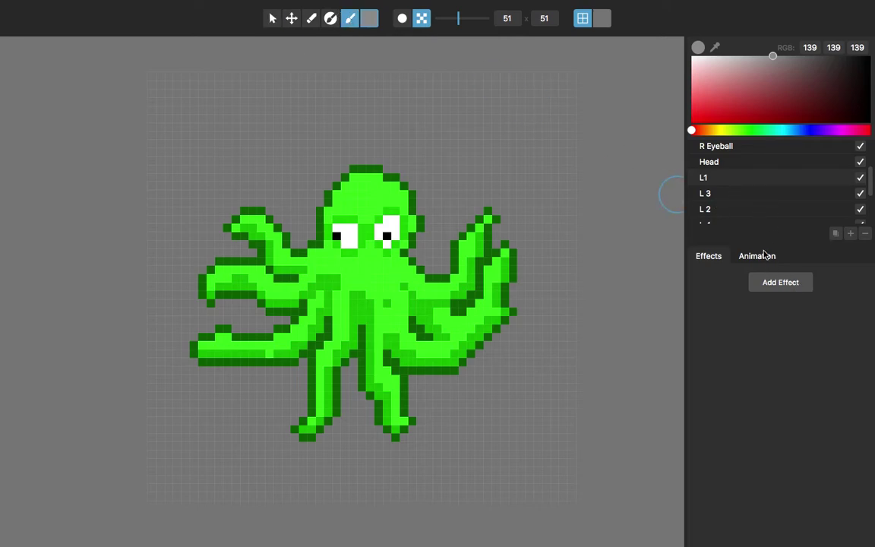
pyautogui.click(850, 234)
pyautogui.scroll(2, 425, 202)
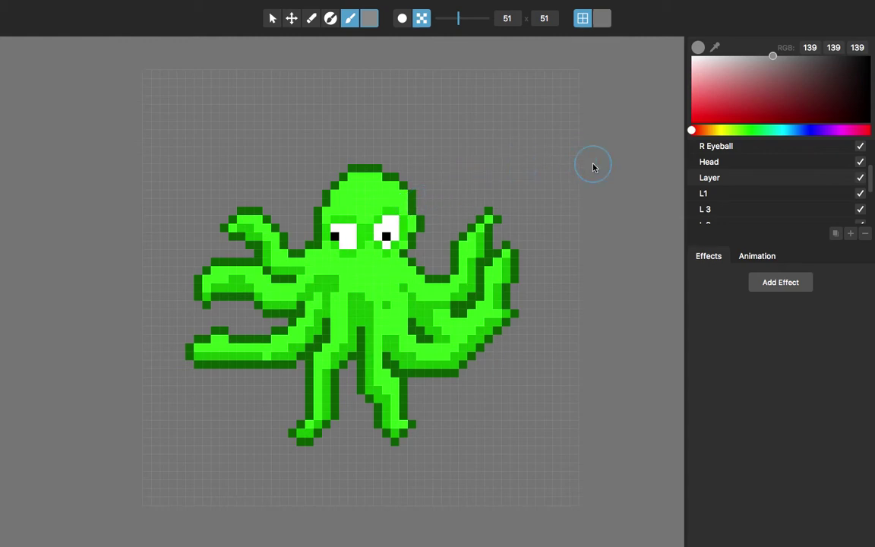
pyautogui.scroll(3, 760, 153)
pyautogui.click(757, 153)
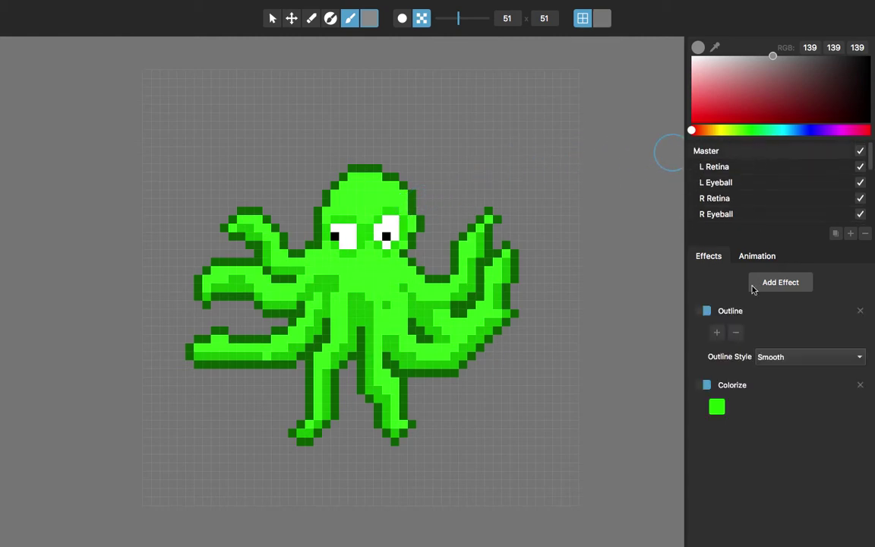
pyautogui.click(705, 385)
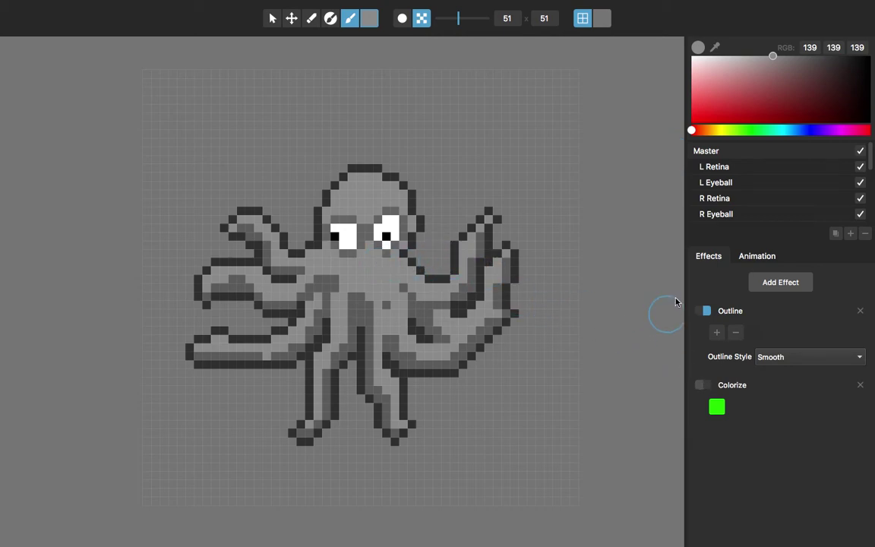
pyautogui.click(704, 310)
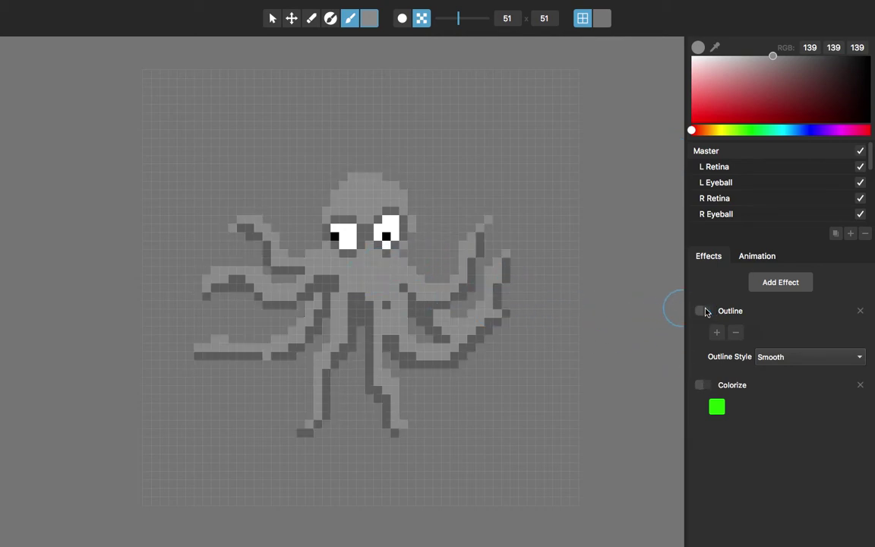
# - Sample the dark shadow grey (RGB 91, 91, 91) and paint a large blob over and above the head on the new layer
pyautogui.scroll(3, 361, 236)
pyautogui.scroll(-3, 808, 174)
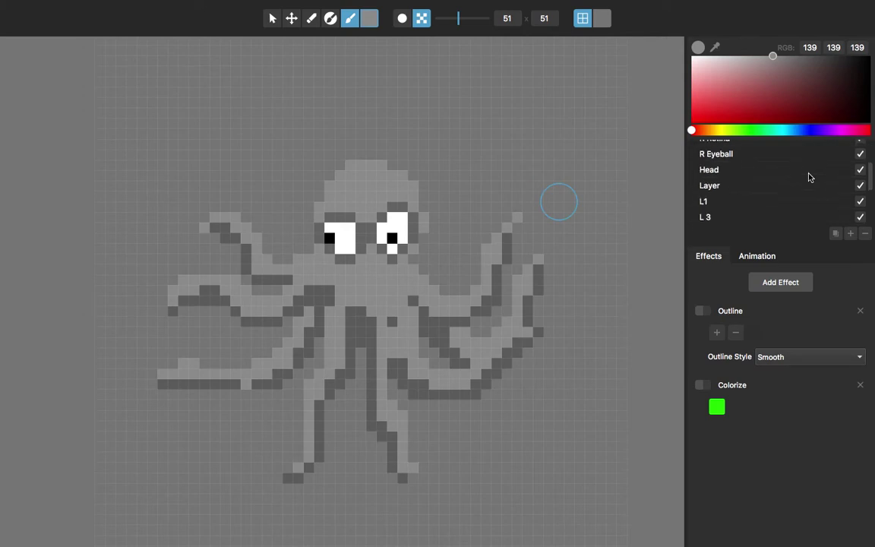
pyautogui.click(747, 185)
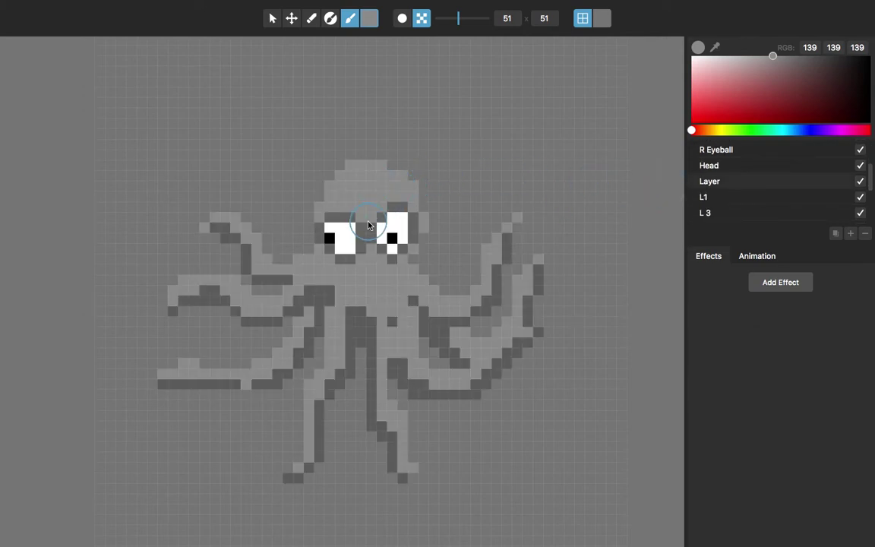
pyautogui.scroll(2, 368, 225)
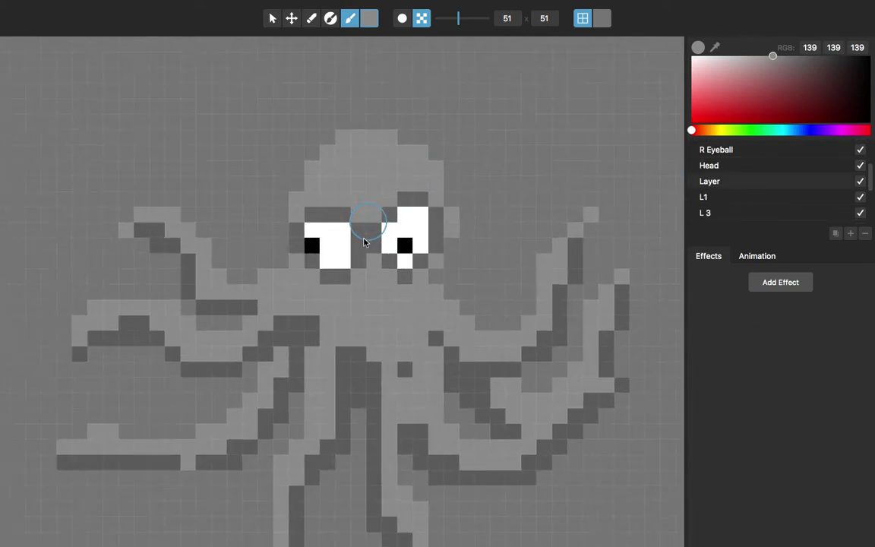
pyautogui.keyDown('alt'); pyautogui.click(359, 367); pyautogui.keyUp('alt')
pyautogui.scroll(-3, 360, 369)
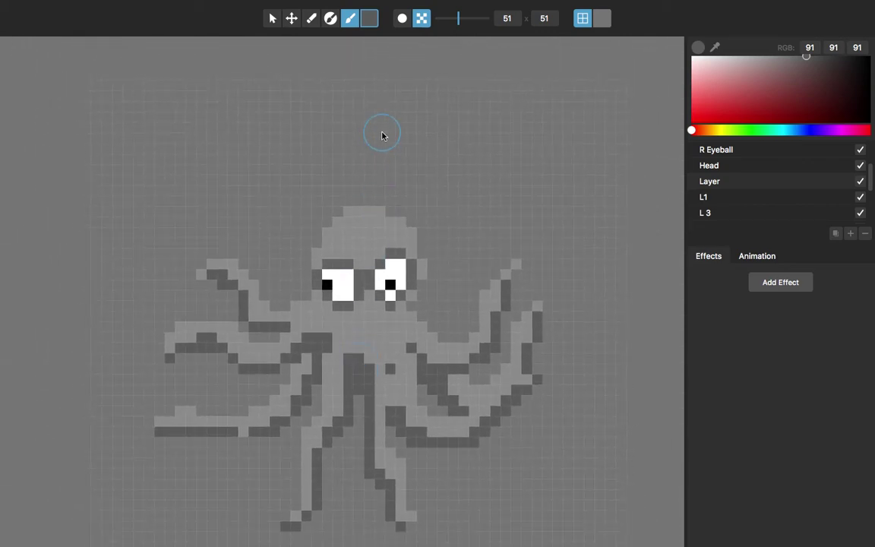
pyautogui.moveTo(348, 112)
pyautogui.mouseDown()
pyautogui.moveTo(342, 158)
pyautogui.moveTo(400, 171)
pyautogui.moveTo(403, 221)
pyautogui.moveTo(368, 246)
pyautogui.moveTo(318, 161)
pyautogui.moveTo(346, 147)
pyautogui.moveTo(332, 211)
pyautogui.moveTo(408, 254)
pyautogui.moveTo(339, 156)
pyautogui.moveTo(380, 151)
pyautogui.mouseUp()
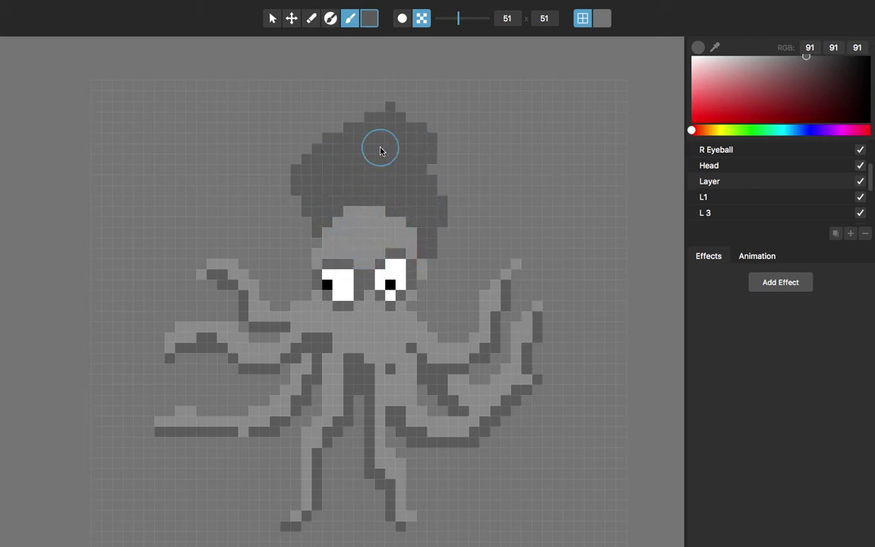
# - Move the new layer directly above Head in the layer order so its blob covers the head
pyautogui.scroll(3, 720, 217)
pyautogui.scroll(-2, 722, 216)
pyautogui.click(717, 202)
pyautogui.moveTo(717, 202); pyautogui.dragTo(716, 213)
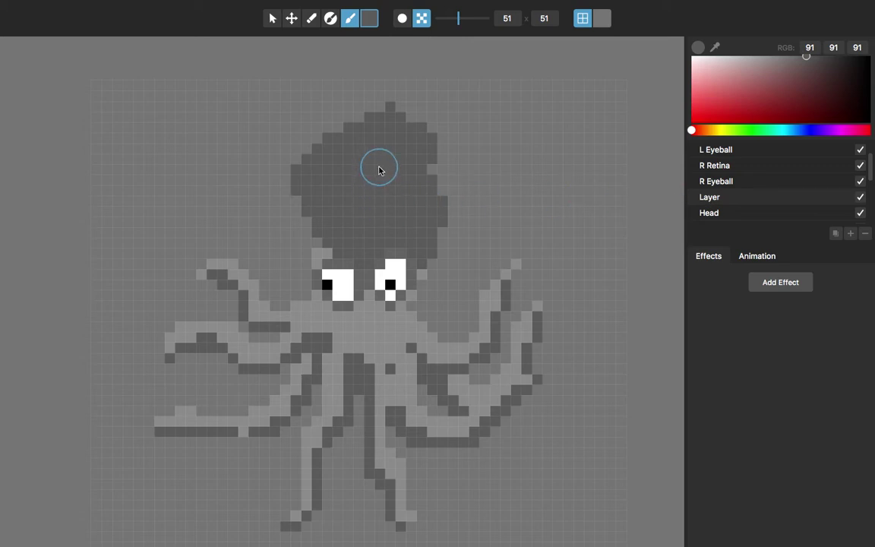
# - Set the colour to red (RGB 255, 0, 0) and paint over the whole dark blob with the Brush
pyautogui.moveTo(707, 97); pyautogui.dragTo(688, 130)
pyautogui.moveTo(393, 146)
pyautogui.mouseDown()
pyautogui.moveTo(412, 172)
pyautogui.moveTo(378, 130)
pyautogui.moveTo(391, 119)
pyautogui.moveTo(321, 161)
pyautogui.moveTo(386, 169)
pyautogui.moveTo(394, 187)
pyautogui.moveTo(446, 196)
pyautogui.moveTo(438, 232)
pyautogui.moveTo(394, 268)
pyautogui.moveTo(407, 214)
pyautogui.moveTo(368, 260)
pyautogui.moveTo(363, 221)
pyautogui.moveTo(380, 243)
pyautogui.moveTo(336, 213)
pyautogui.moveTo(365, 203)
pyautogui.moveTo(318, 219)
pyautogui.moveTo(318, 159)
pyautogui.moveTo(306, 206)
pyautogui.moveTo(338, 251)
pyautogui.moveTo(388, 242)
pyautogui.moveTo(395, 150)
pyautogui.moveTo(357, 131)
pyautogui.moveTo(311, 163)
pyautogui.moveTo(320, 236)
pyautogui.mouseUp()
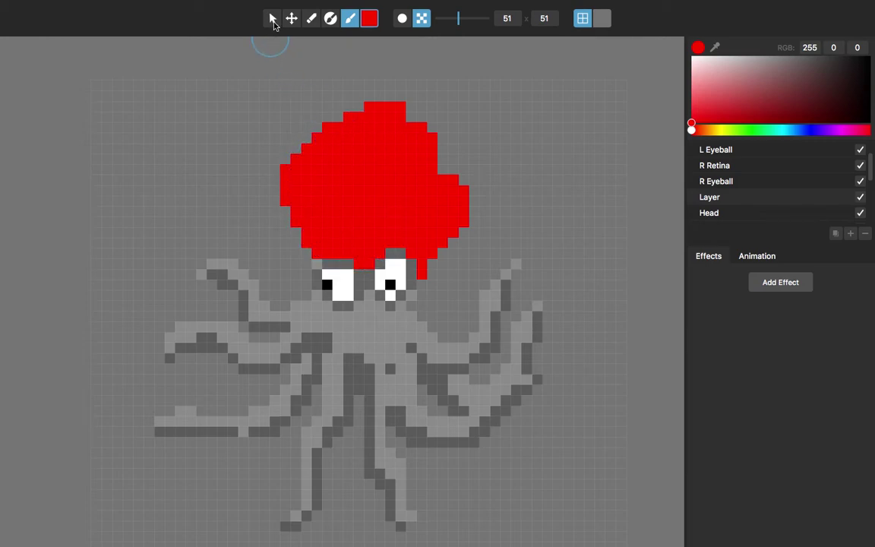
pyautogui.click(272, 20)
# - Add a Dither effect to the red blob's layer and change its style through 37% and 50% to 63%
pyautogui.click(788, 282)
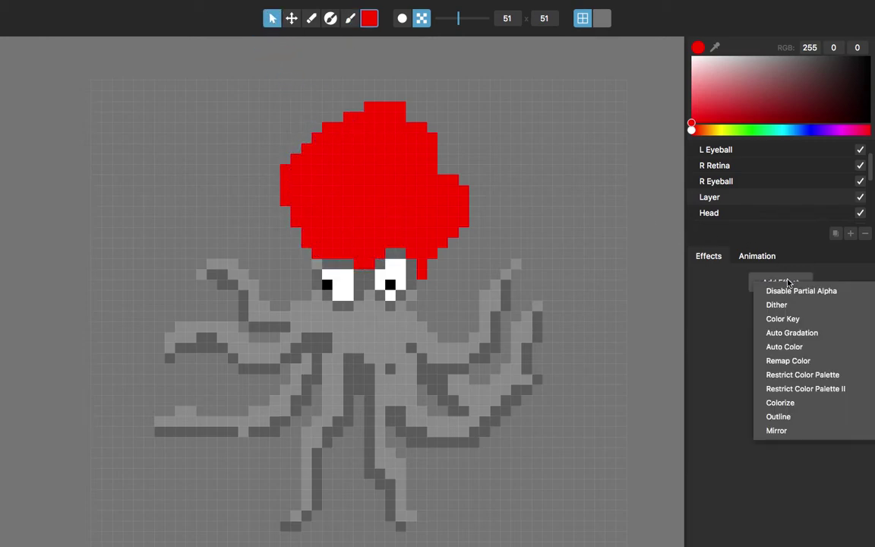
pyautogui.click(784, 304)
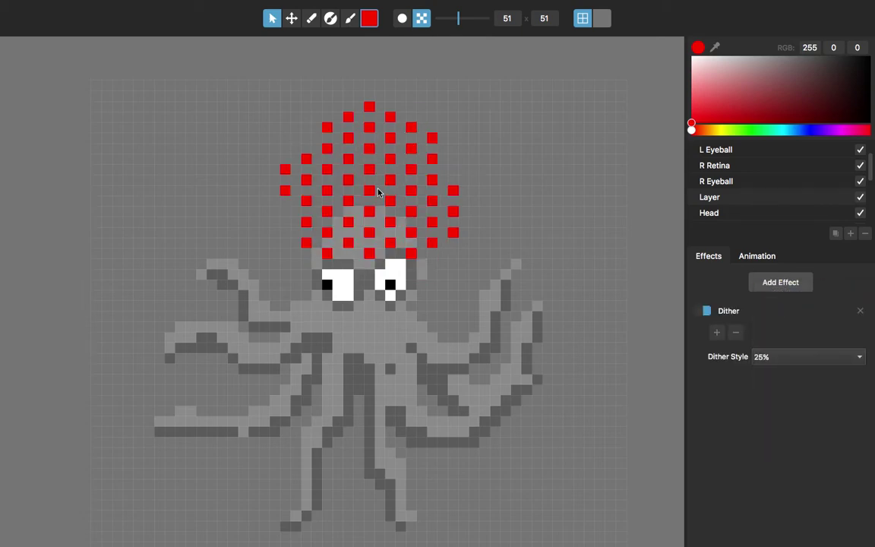
pyautogui.click(778, 357)
pyautogui.click(776, 370)
pyautogui.click(780, 363)
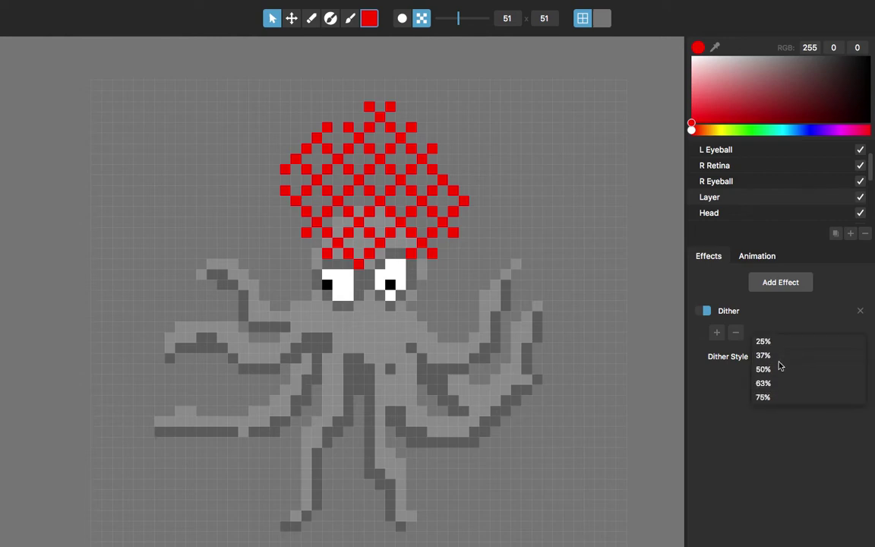
pyautogui.click(779, 369)
pyautogui.click(780, 357)
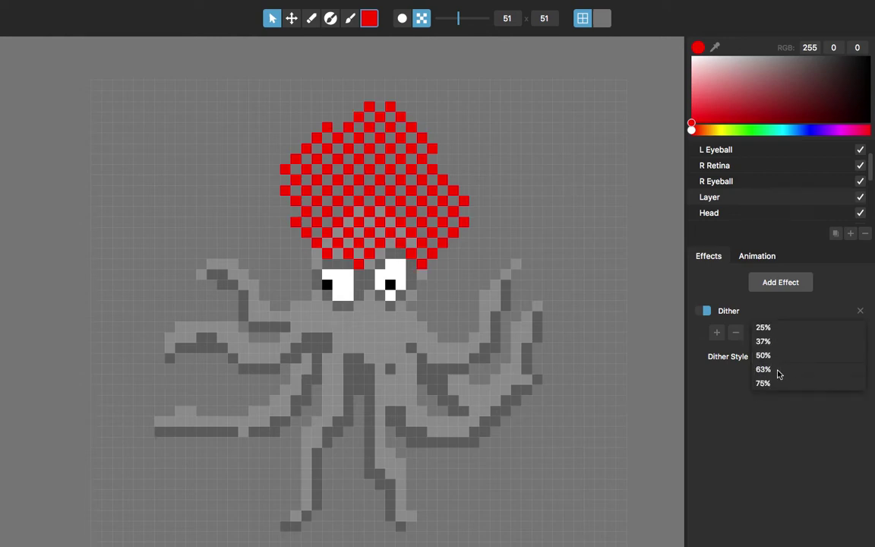
pyautogui.click(764, 370)
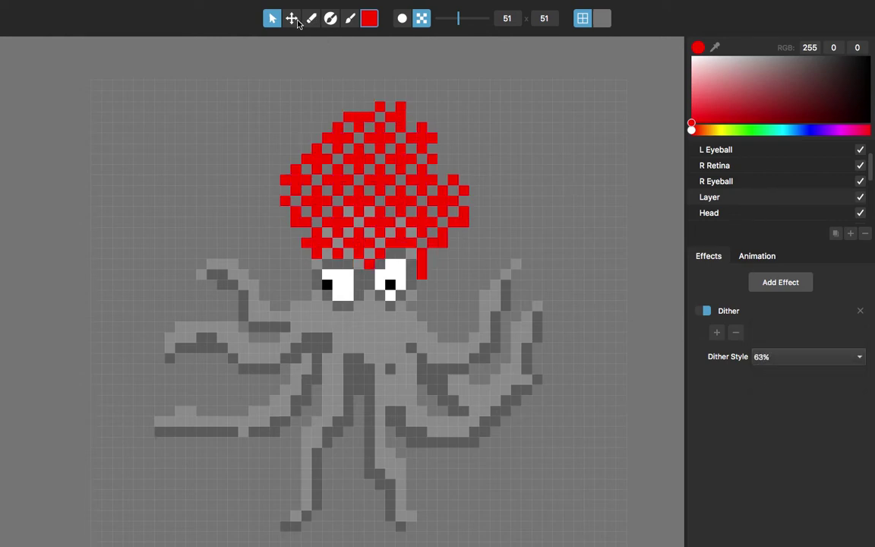
# - Move the red blob off the head to just above the upper right tentacle and compare it in the smooth and pixelated views
pyautogui.click(293, 19)
pyautogui.moveTo(390, 209); pyautogui.dragTo(534, 213)
pyautogui.press('Tab')
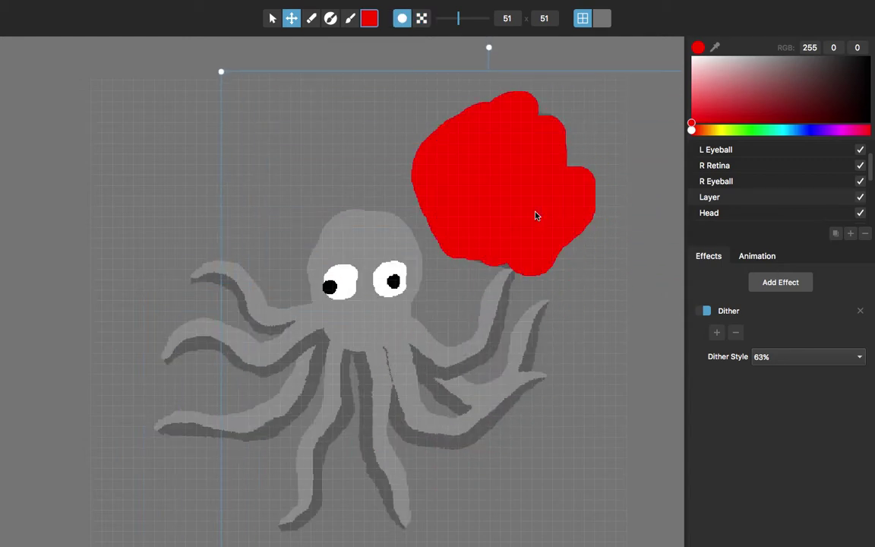
pyautogui.press('p')
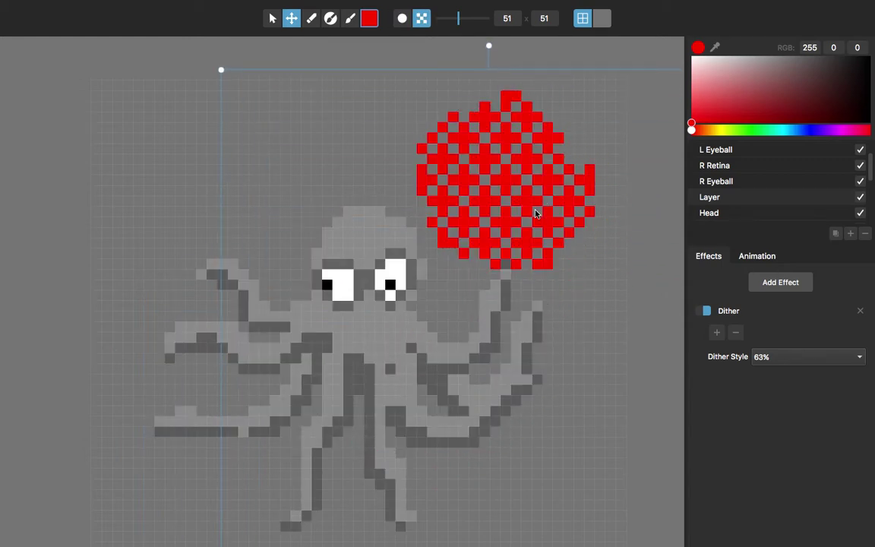
# - Add red Brush strokes along the blob's upper right and lower edges in the smooth view, and return to the pixelated view
pyautogui.press('p')
pyautogui.click(351, 20)
pyautogui.moveTo(523, 117)
pyautogui.mouseDown()
pyautogui.moveTo(541, 120)
pyautogui.moveTo(550, 171)
pyautogui.moveTo(475, 254)
pyautogui.moveTo(527, 256)
pyautogui.mouseUp()
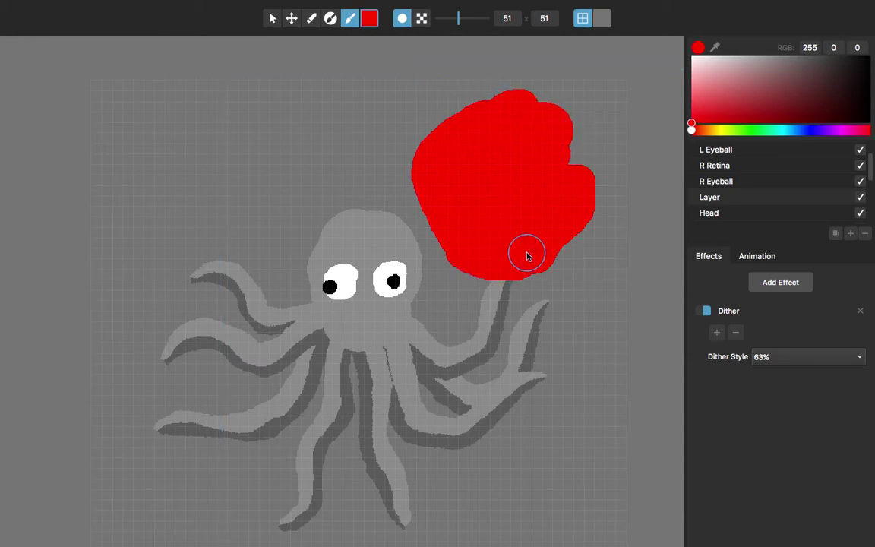
pyautogui.click(274, 19)
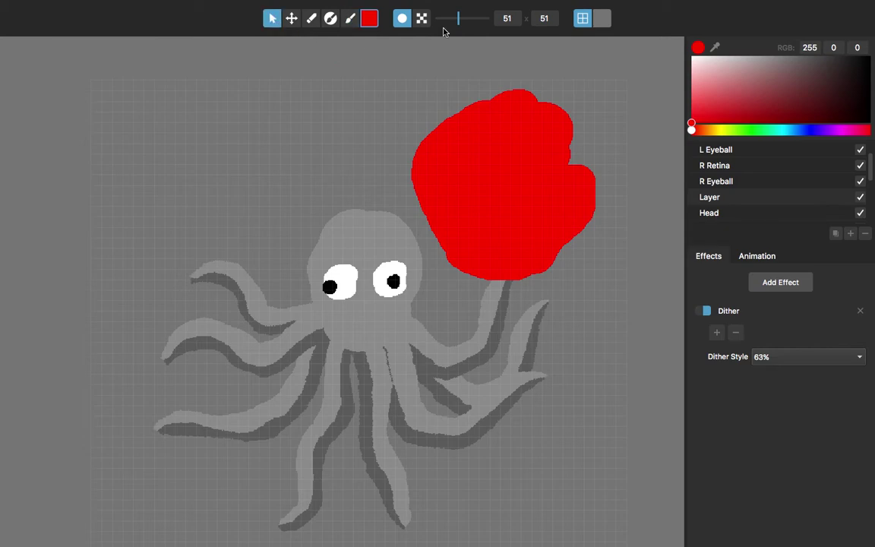
pyautogui.press('p')
# - Move the dithered red blob over the right side of the octopus's head and erase the part outside the head
pyautogui.moveTo(563, 163)
pyautogui.mouseDown()
pyautogui.moveTo(490, 220)
pyautogui.moveTo(551, 153)
pyautogui.mouseUp()
pyautogui.click(292, 19)
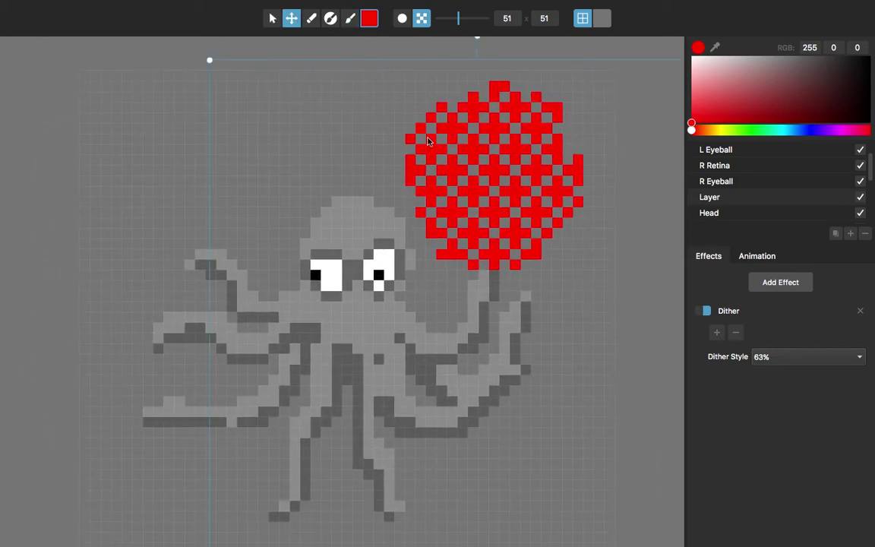
pyautogui.moveTo(494, 152); pyautogui.dragTo(445, 212)
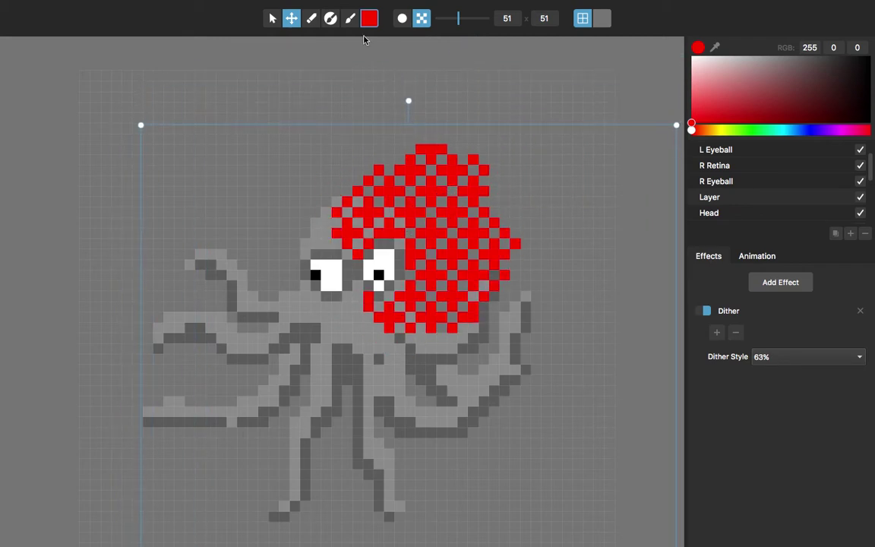
pyautogui.click(312, 19)
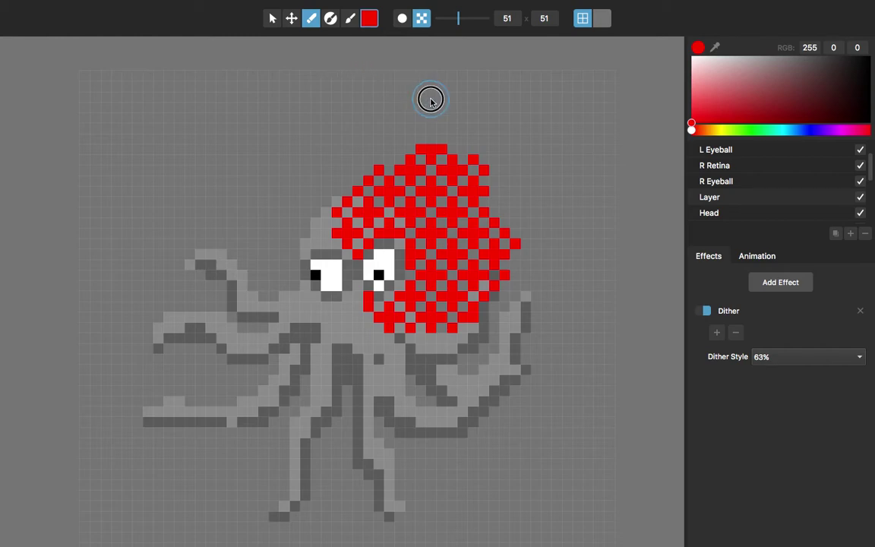
pyautogui.moveTo(446, 137)
pyautogui.mouseDown()
pyautogui.moveTo(512, 285)
pyautogui.moveTo(479, 220)
pyautogui.moveTo(407, 148)
pyautogui.moveTo(379, 148)
pyautogui.moveTo(426, 178)
pyautogui.moveTo(466, 245)
pyautogui.moveTo(461, 303)
pyautogui.moveTo(459, 239)
pyautogui.moveTo(451, 274)
pyautogui.mouseUp()
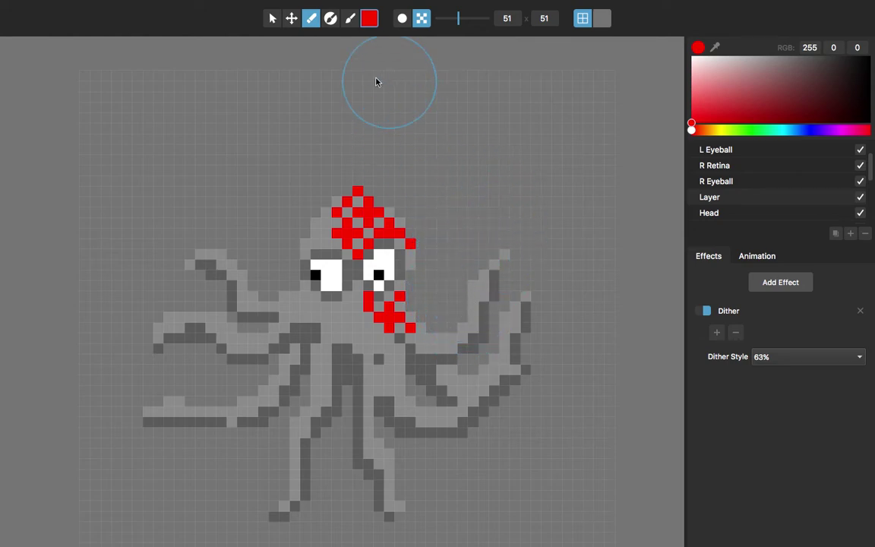
# - Add a Colorize effect to the red blob's layer and set its colour to grey (RGB 140, 140, 140)
pyautogui.click(273, 19)
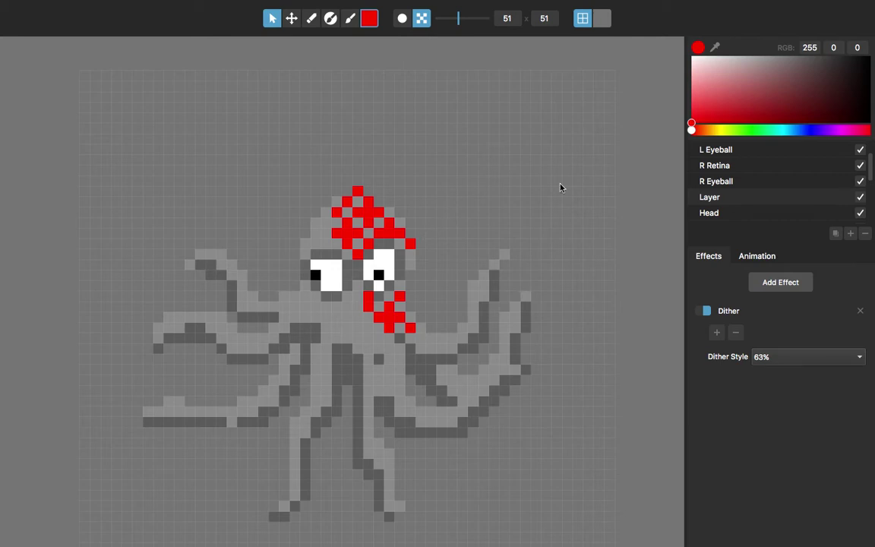
pyautogui.click(728, 202)
pyautogui.click(717, 331)
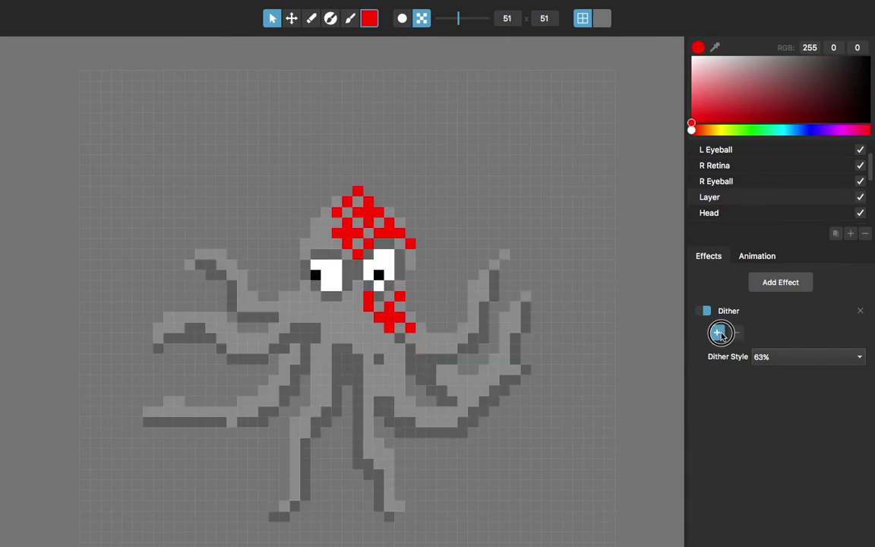
pyautogui.click(735, 334)
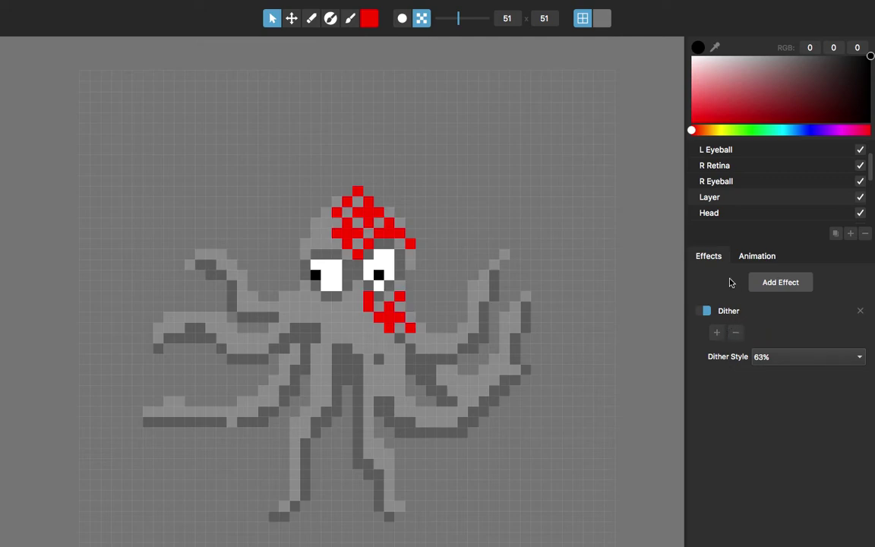
pyautogui.click(790, 284)
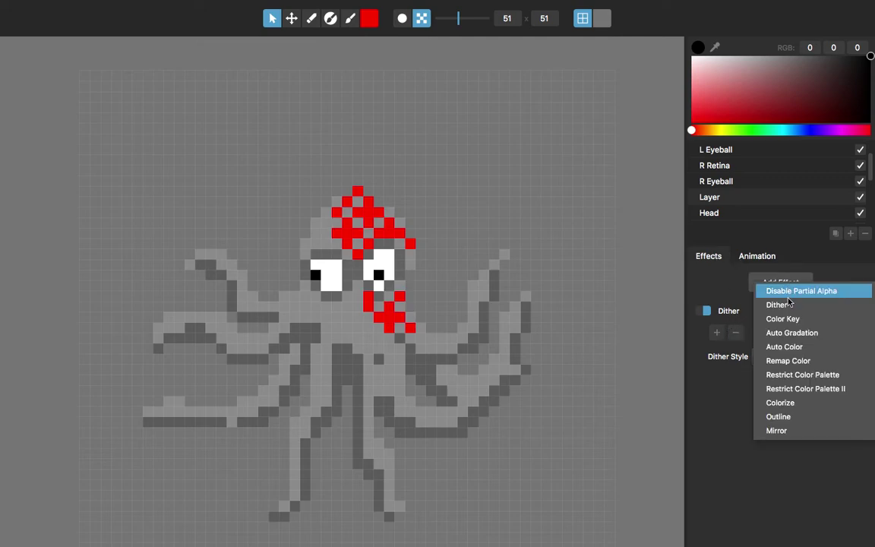
pyautogui.click(787, 404)
pyautogui.click(717, 407)
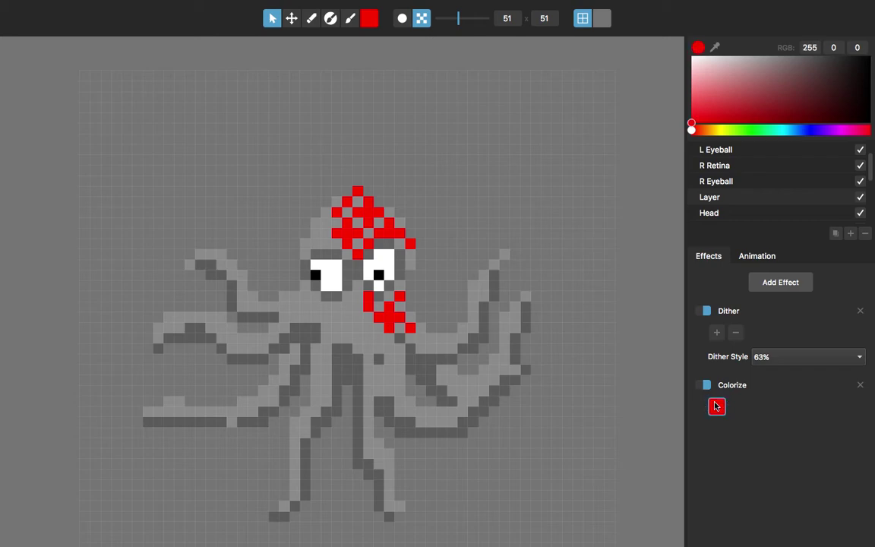
pyautogui.moveTo(742, 110)
pyautogui.mouseDown()
pyautogui.moveTo(782, 31)
pyautogui.moveTo(844, 31)
pyautogui.moveTo(777, 31)
pyautogui.moveTo(773, 17)
pyautogui.mouseUp()
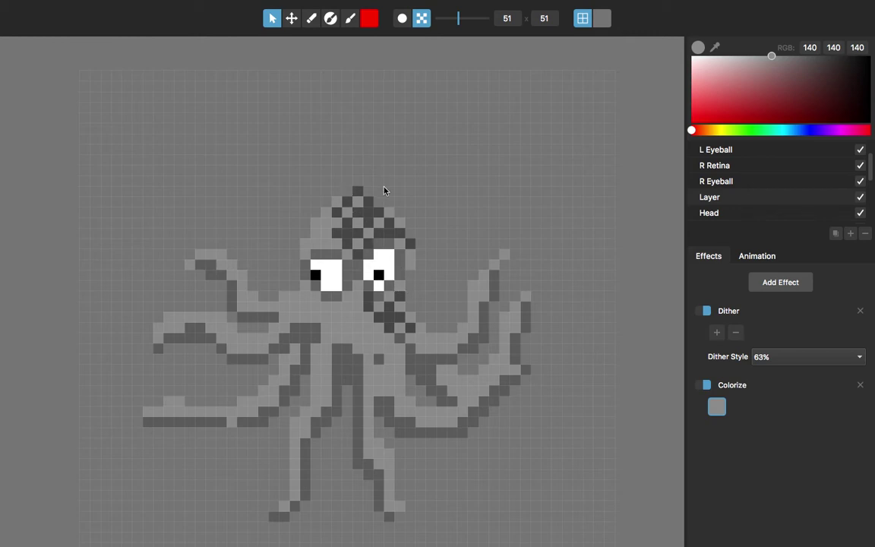
# - Change the Dither effect's style on the head shading through 25% and 37% to 50%
pyautogui.click(762, 355)
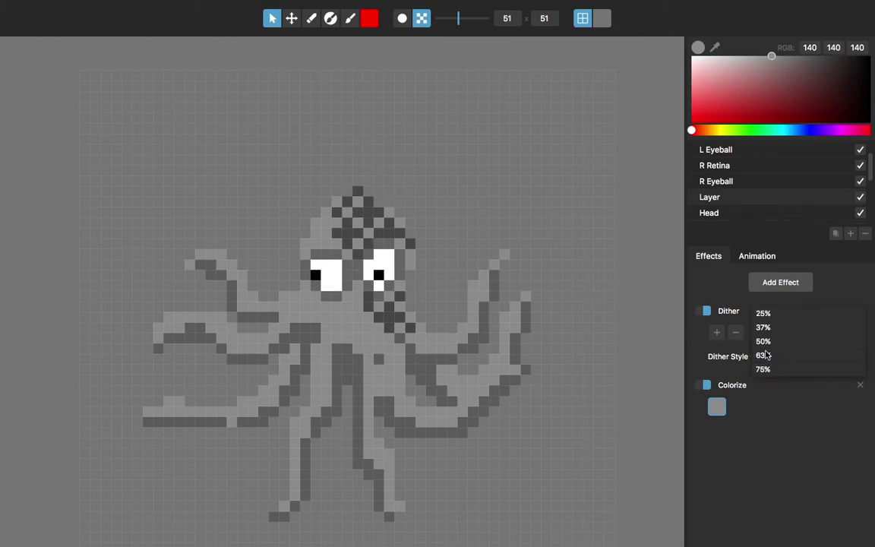
pyautogui.click(763, 314)
pyautogui.click(775, 356)
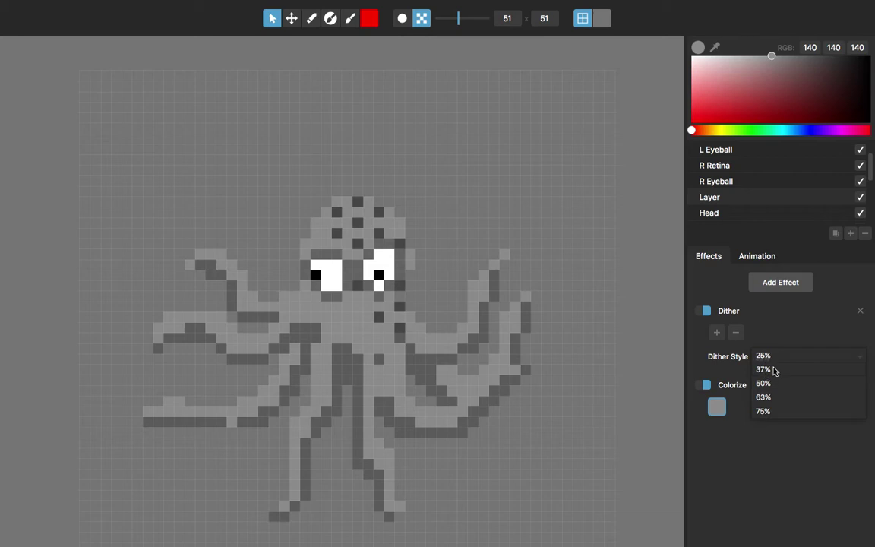
pyautogui.click(774, 370)
pyautogui.click(773, 356)
pyautogui.click(771, 369)
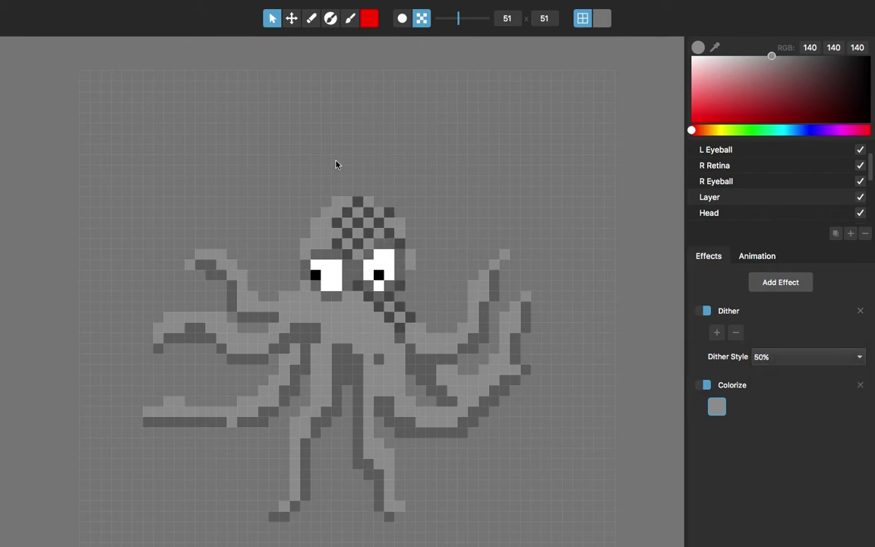
# - Remove the Dither effect from the head shading and delete its layer
pyautogui.click(861, 312)
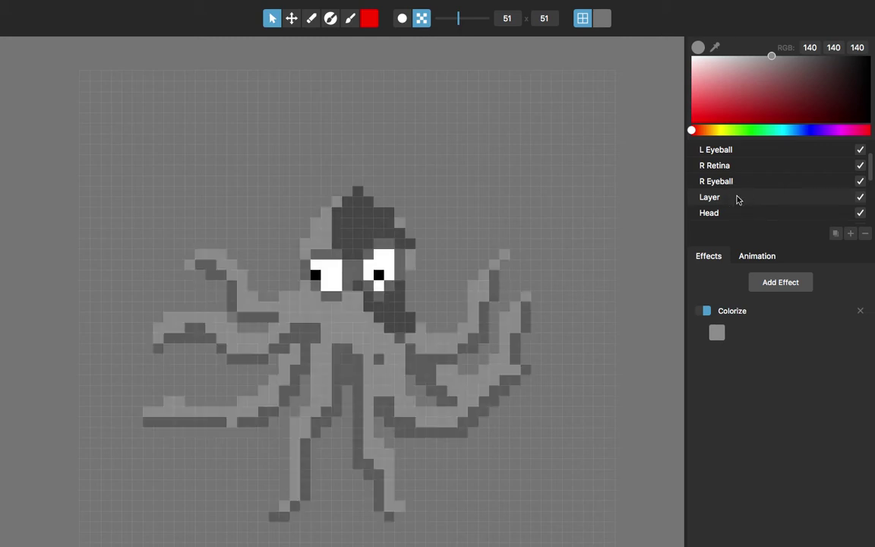
pyautogui.click(866, 234)
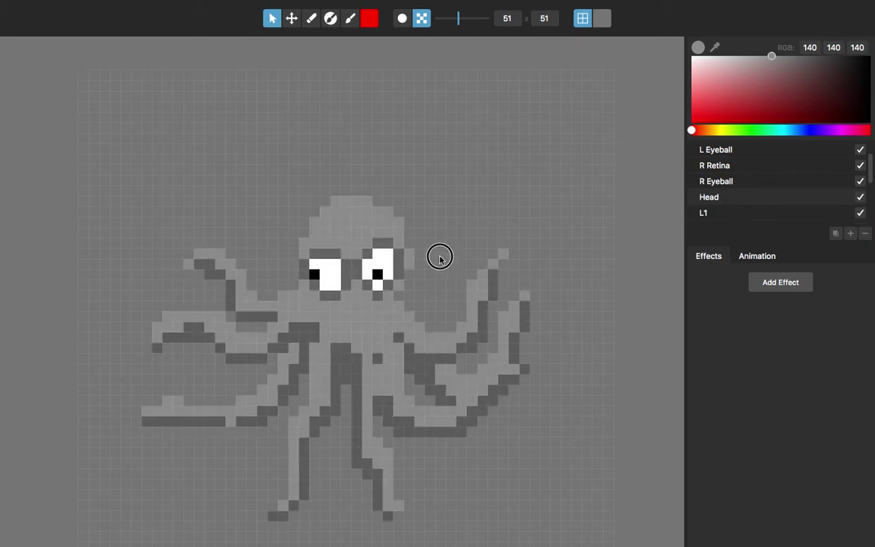
# - Enable the Outline and green Colorize effects on the Master layer
pyautogui.moveTo(439, 256); pyautogui.dragTo(444, 214)
pyautogui.scroll(2, 704, 181)
pyautogui.click(730, 152)
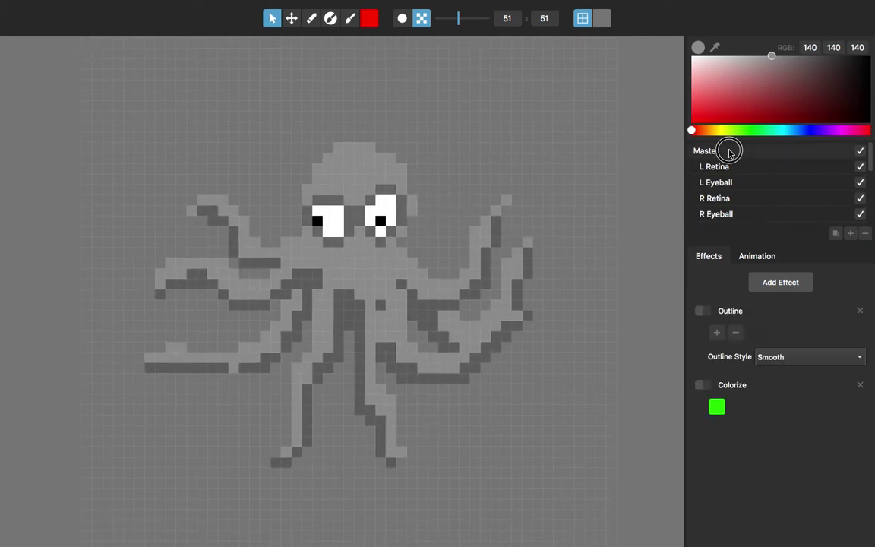
pyautogui.click(701, 312)
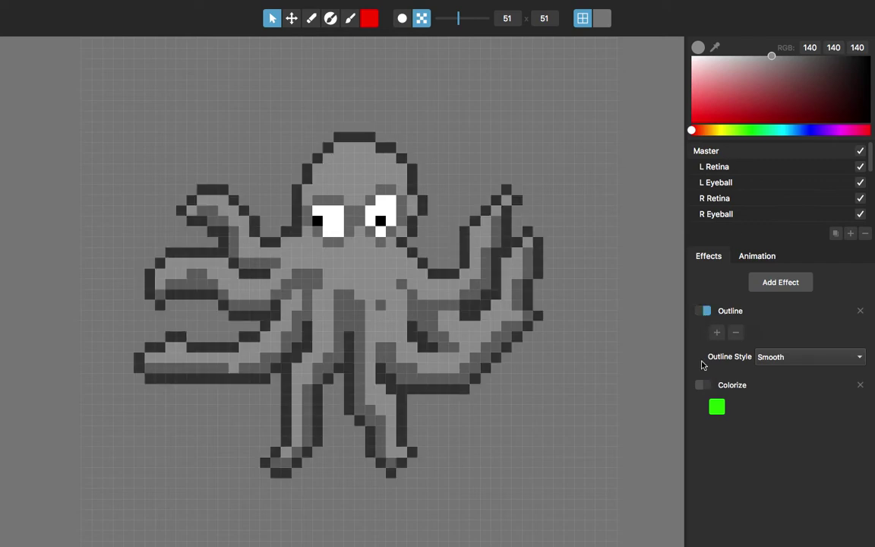
pyautogui.click(702, 384)
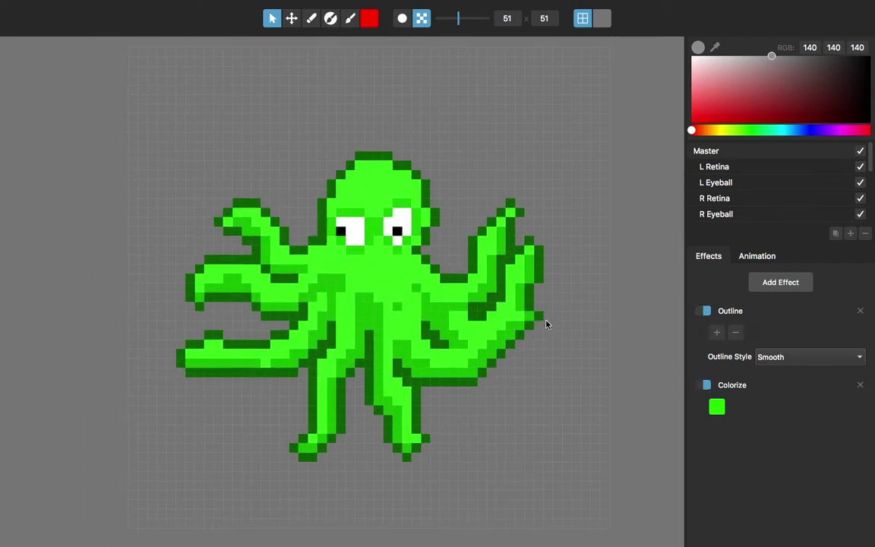
# - Examine the octopus's pose in animation frames 1, 2 and 3
pyautogui.click(756, 257)
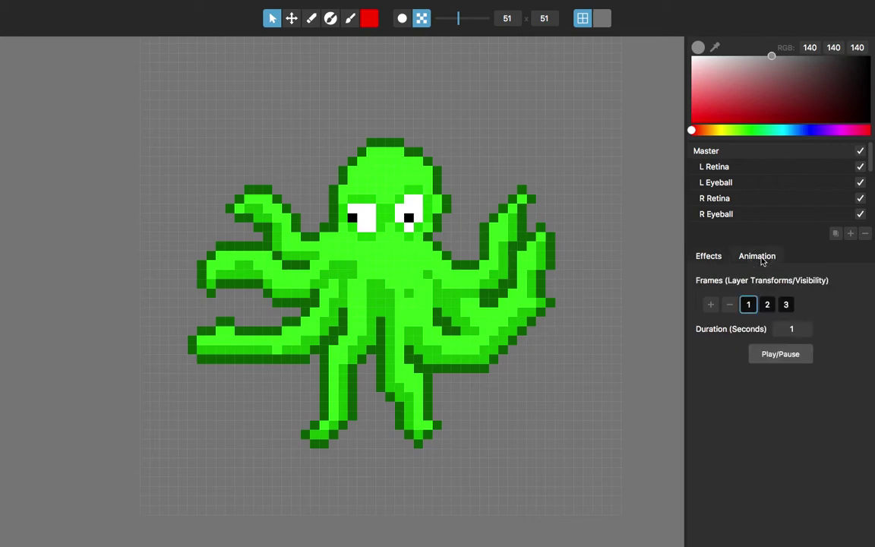
pyautogui.click(767, 306)
pyautogui.click(786, 308)
pyautogui.click(750, 306)
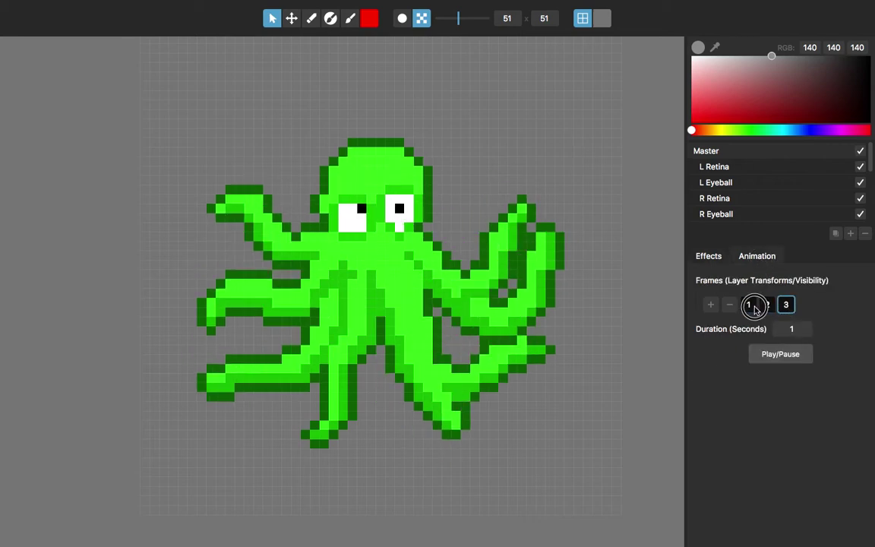
pyautogui.click(767, 307)
pyautogui.click(785, 305)
pyautogui.click(748, 305)
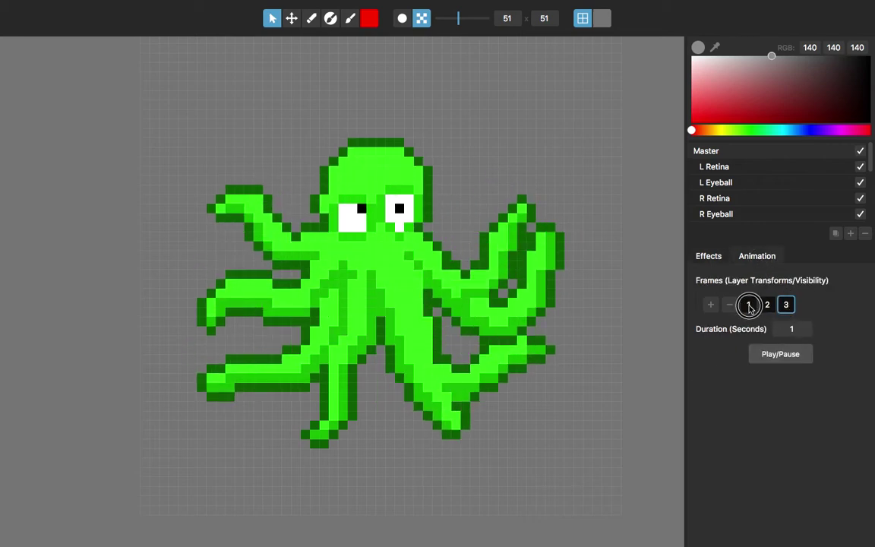
pyautogui.click(765, 305)
pyautogui.click(787, 305)
# - Add a fourth animation frame, compare it with the other three frames, and remove it
pyautogui.click(711, 304)
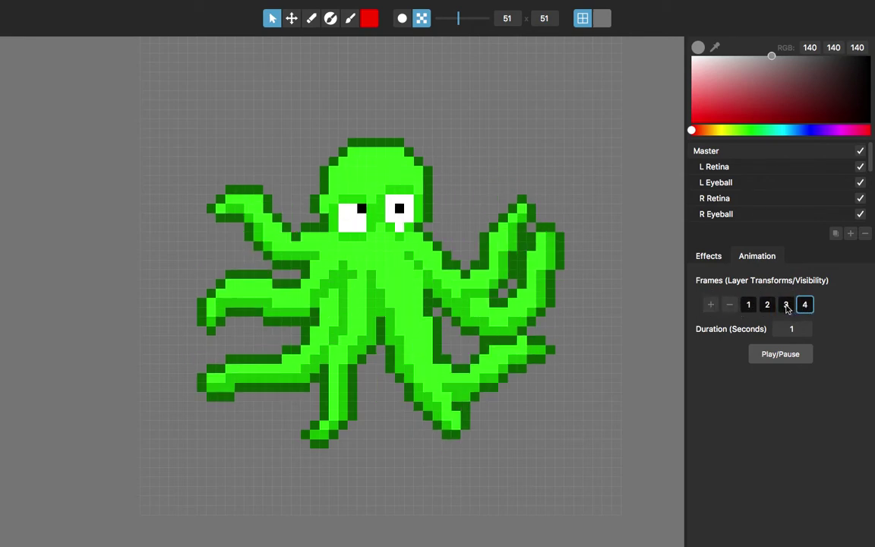
pyautogui.click(805, 305)
pyautogui.click(749, 305)
pyautogui.click(767, 304)
pyautogui.click(786, 305)
pyautogui.click(787, 305)
pyautogui.click(730, 307)
# - Cycle through the three remaining frames to compare how the tentacles and eyes move
pyautogui.click(748, 305)
pyautogui.click(767, 304)
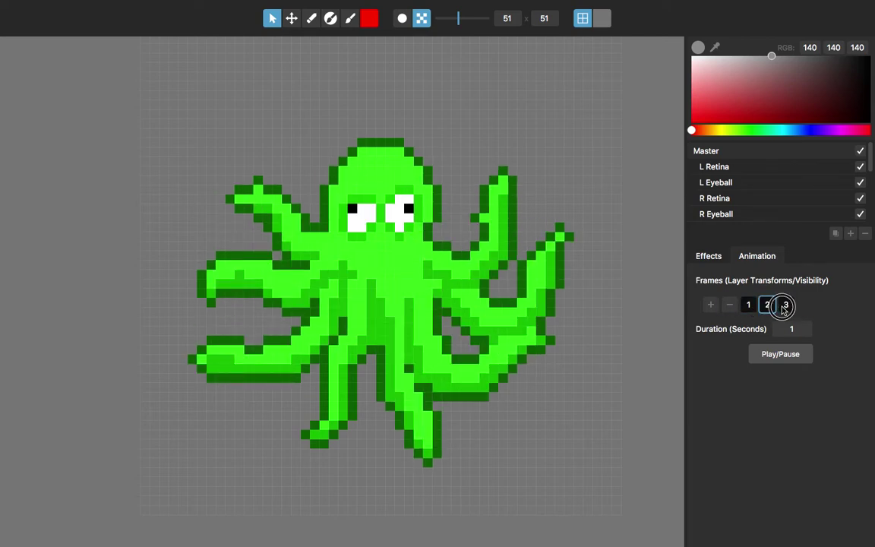
pyautogui.click(784, 304)
pyautogui.click(748, 304)
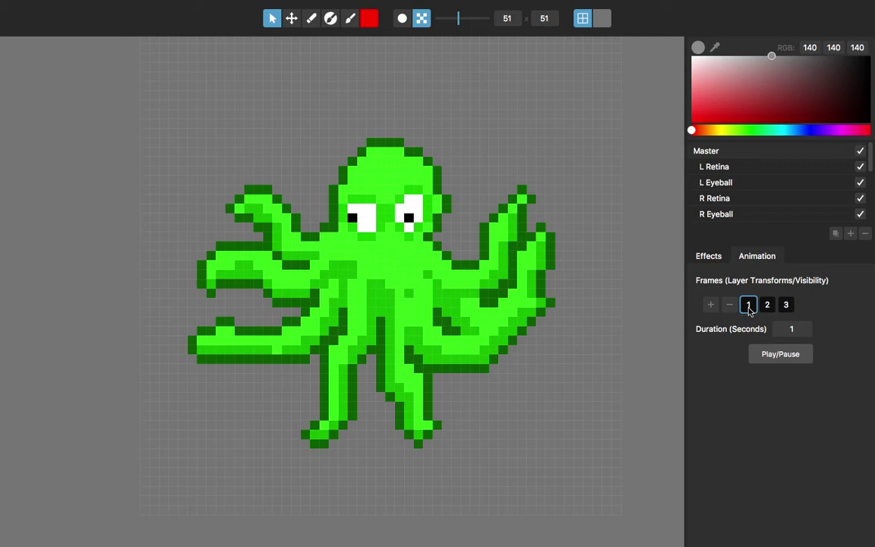
pyautogui.press('2')
pyautogui.press('3')
pyautogui.press('2')
pyautogui.press('1')
pyautogui.press('3')
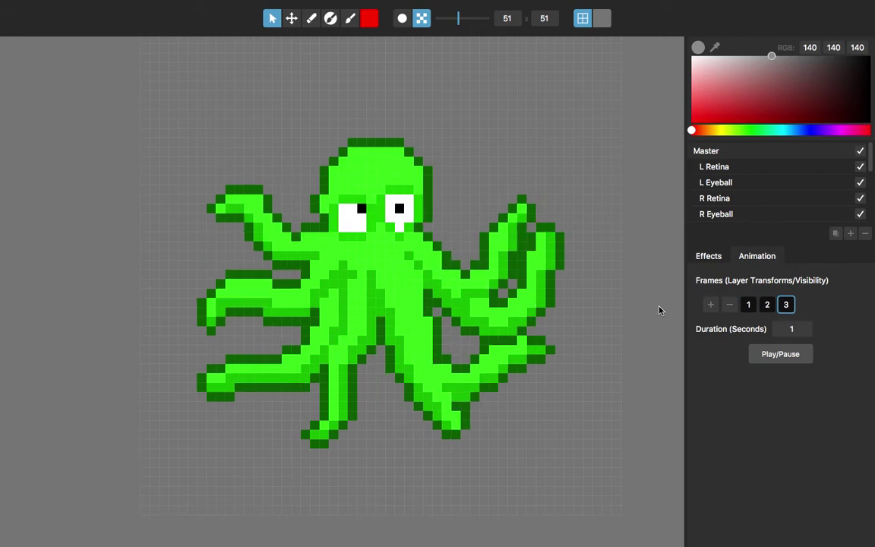
pyautogui.click(785, 304)
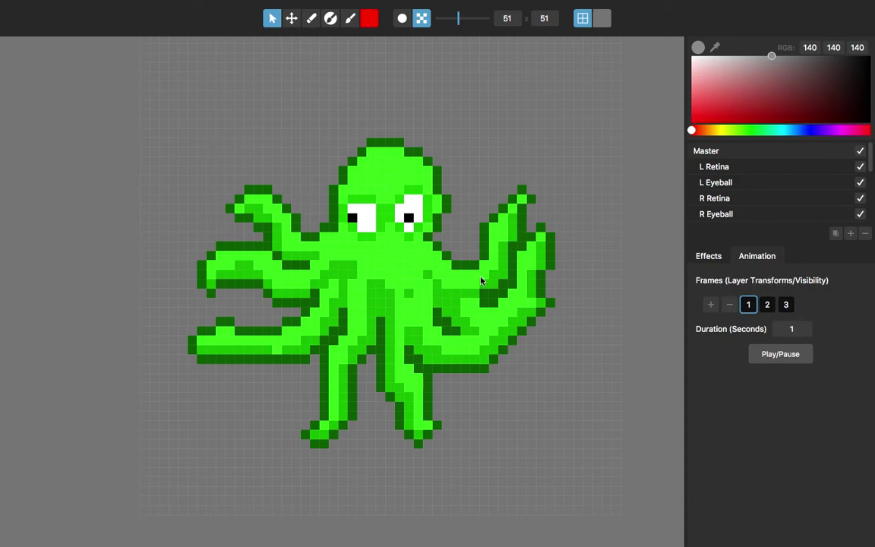
# - Hide the L1 tentacle layer in frame 2 and show it again
pyautogui.scroll(-3, 721, 196)
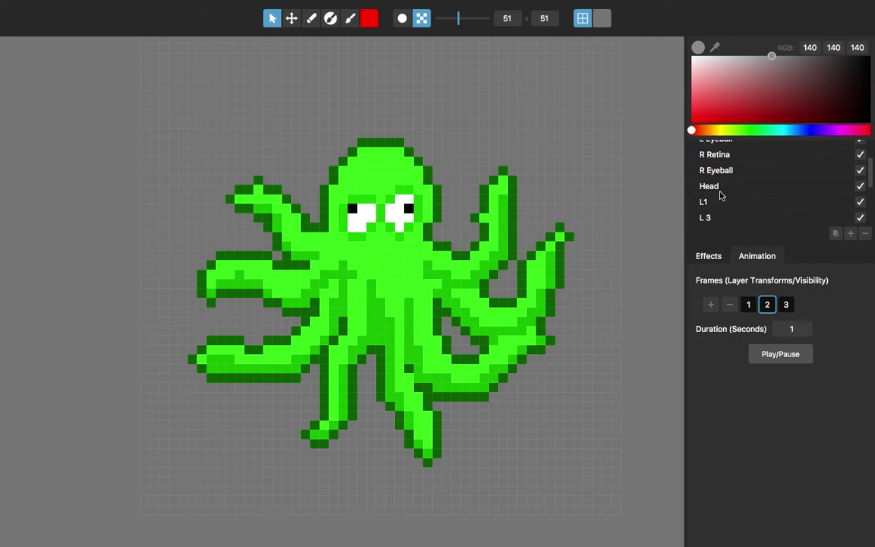
pyautogui.click(721, 196)
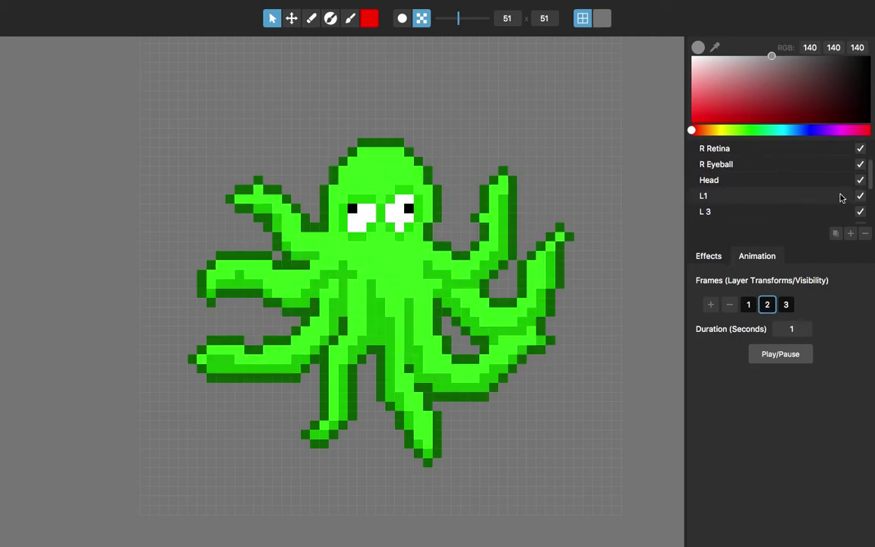
pyautogui.click(861, 196)
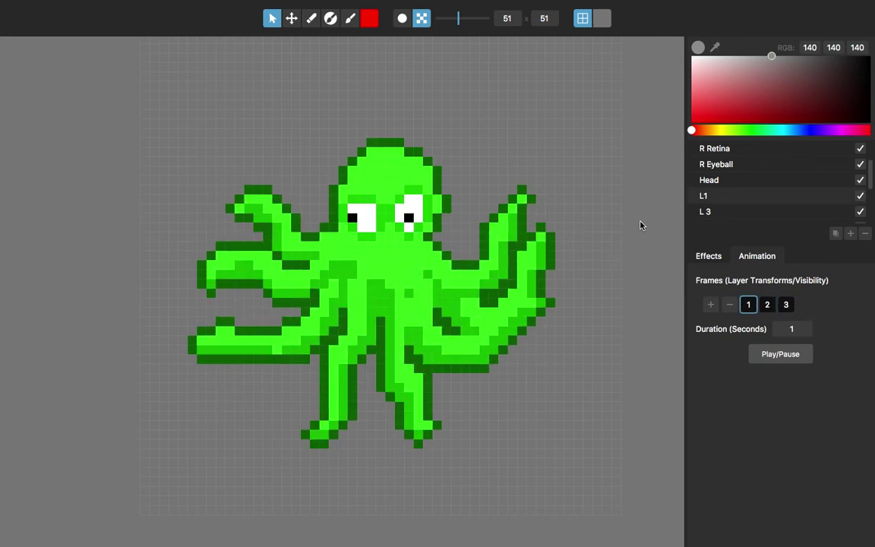
pyautogui.click(861, 197)
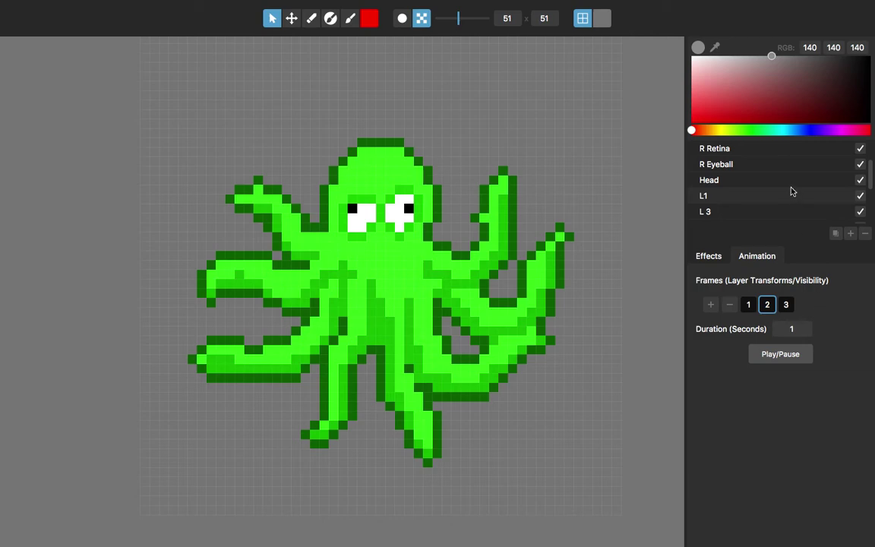
# - Select layer L1 and compare its tentacle across frames 3, 1 and 2, returning to frame 1
pyautogui.scroll(3, 790, 192)
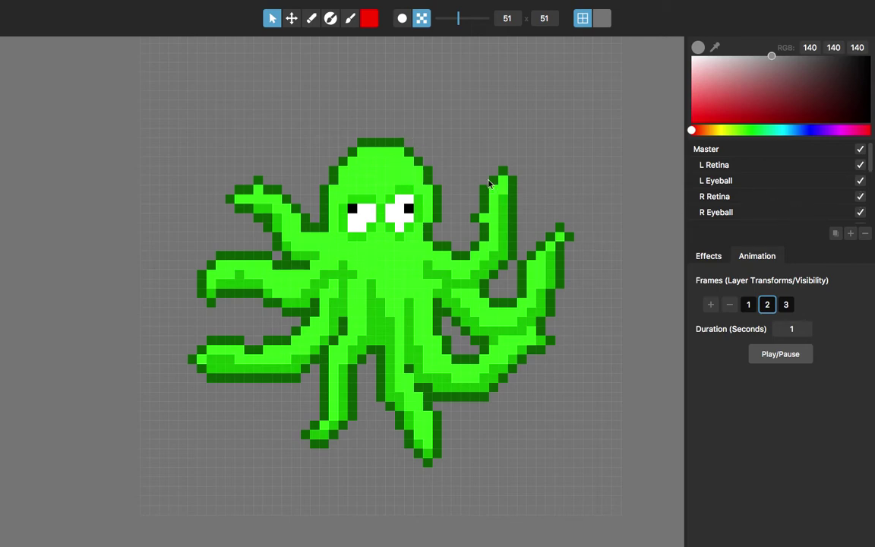
pyautogui.scroll(-2, 539, 197)
pyautogui.moveTo(611, 211); pyautogui.dragTo(610, 221)
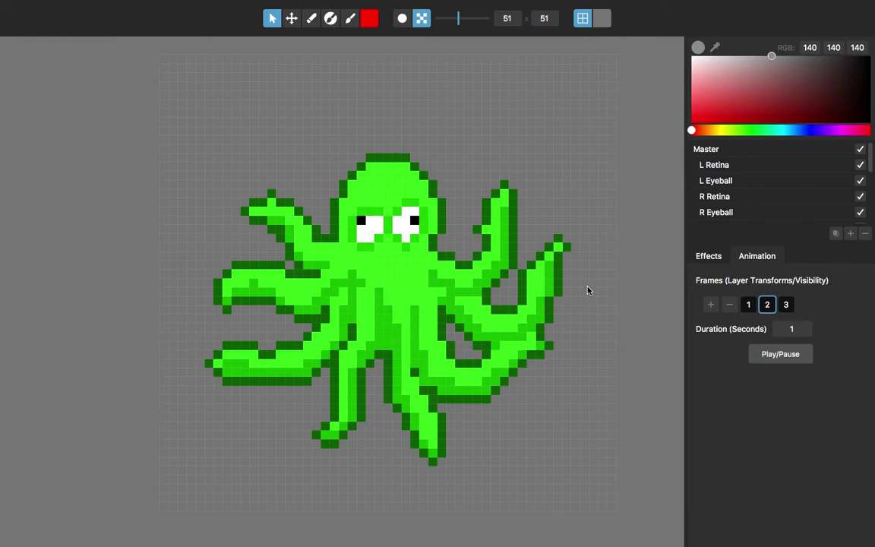
pyautogui.scroll(-4, 793, 171)
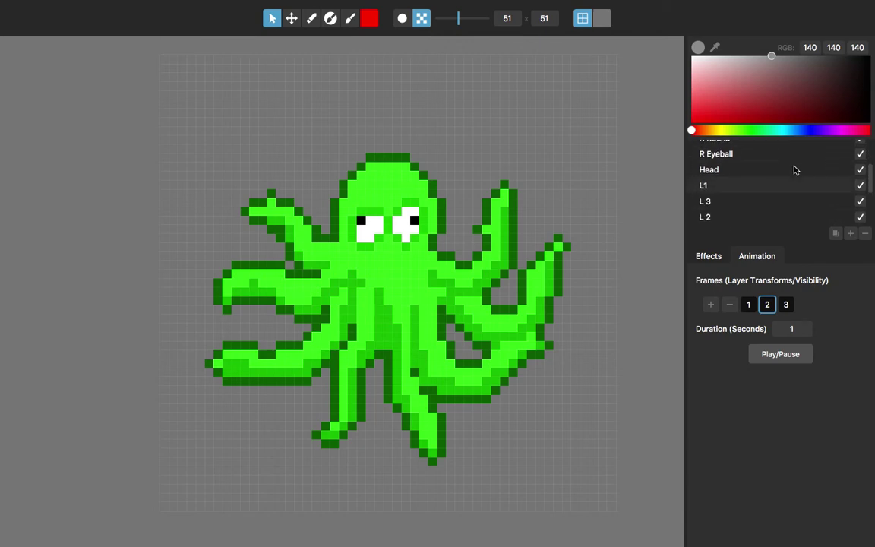
pyautogui.click(772, 185)
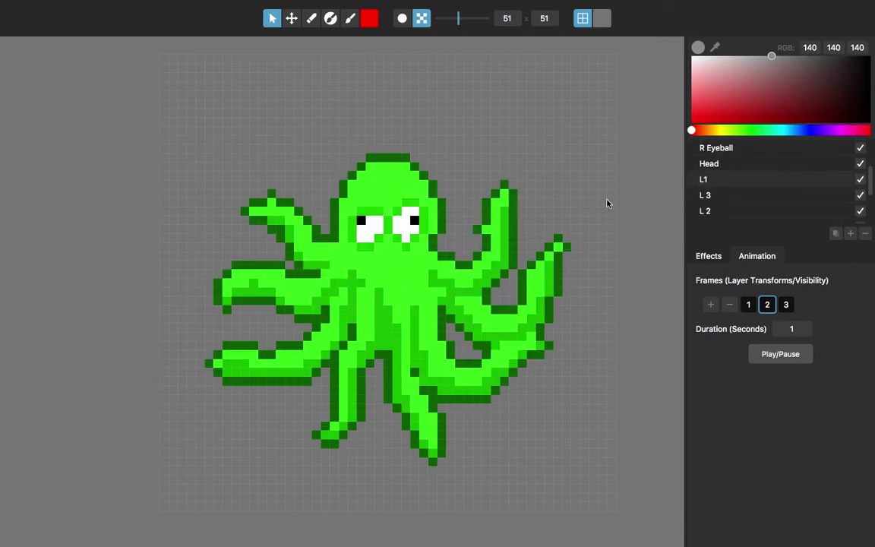
pyautogui.click(785, 306)
pyautogui.click(752, 307)
pyautogui.click(772, 305)
pyautogui.click(787, 305)
pyautogui.click(748, 304)
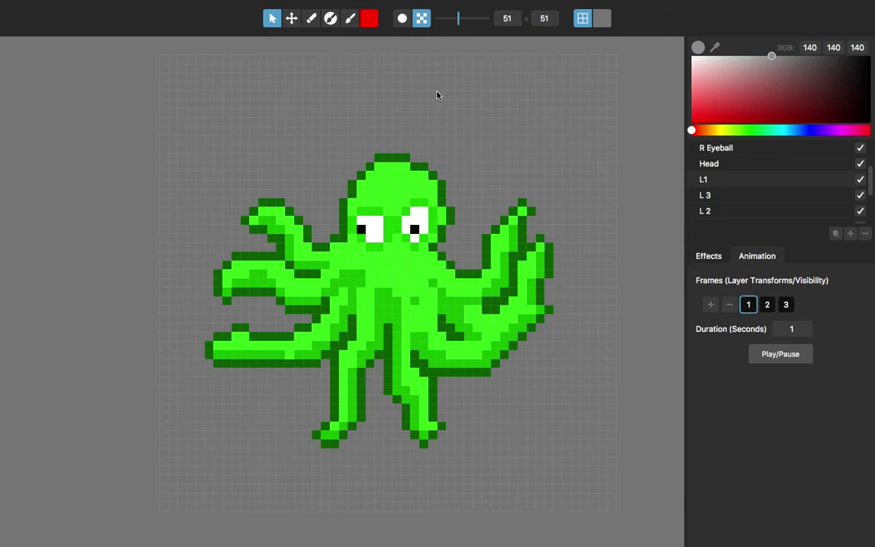
# - In frame 2, rotate the L1 tentacle clockwise about 13 degrees, enlarge it slightly and reposition it under the body
pyautogui.click(292, 19)
pyautogui.scroll(-2, 455, 203)
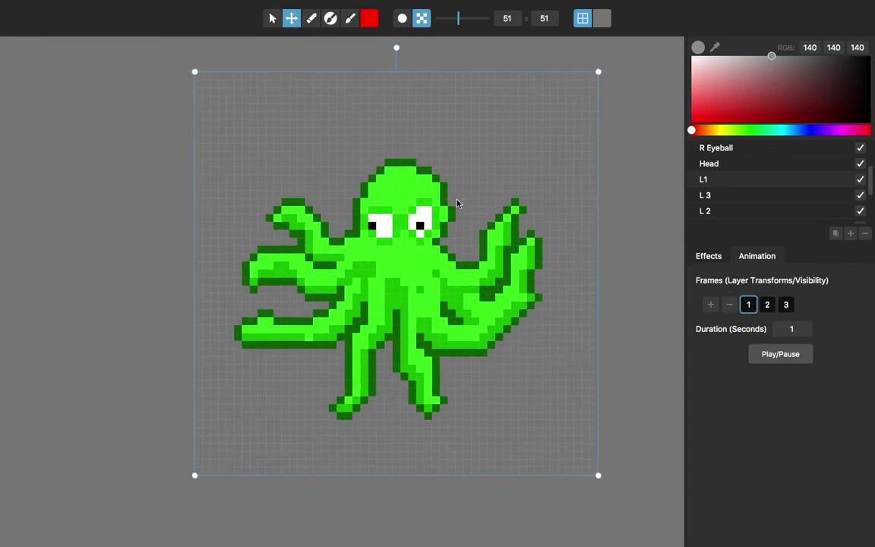
pyautogui.click(767, 305)
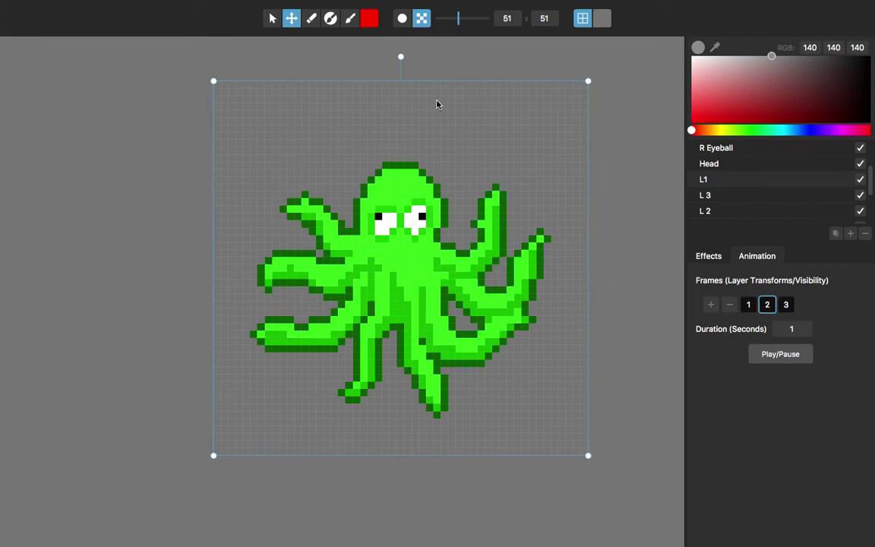
pyautogui.moveTo(401, 61); pyautogui.dragTo(451, 58)
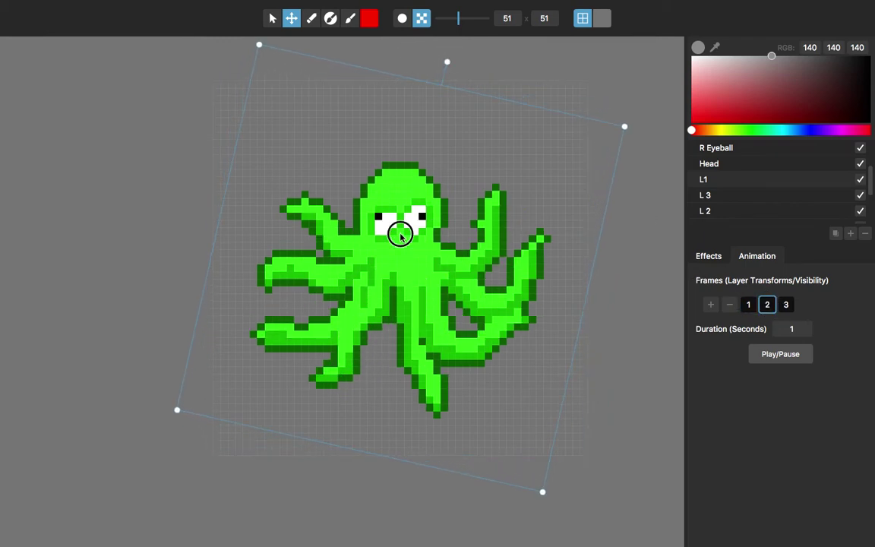
pyautogui.moveTo(184, 419); pyautogui.dragTo(158, 435)
pyautogui.click(320, 377)
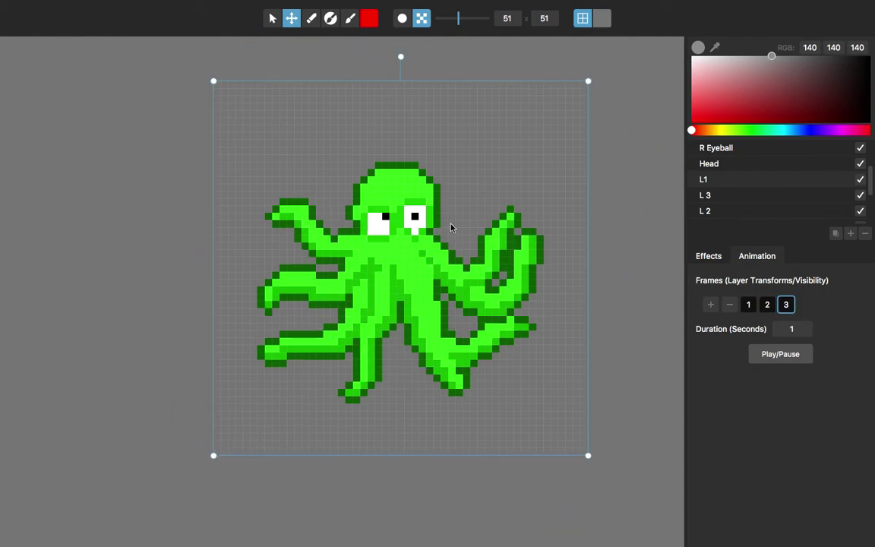
# - In frame 3, rotate the L1 tentacle counterclockwise about 13 degrees, enlarge it slightly and reposition it under the body
pyautogui.moveTo(400, 59); pyautogui.dragTo(353, 68)
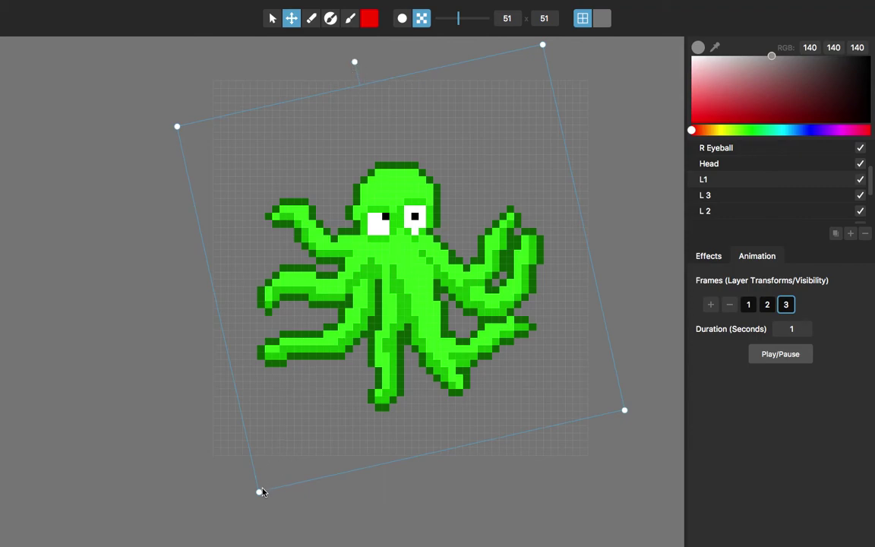
pyautogui.moveTo(261, 492); pyautogui.dragTo(238, 522)
pyautogui.click(364, 386)
pyautogui.moveTo(364, 386); pyautogui.dragTo(368, 381)
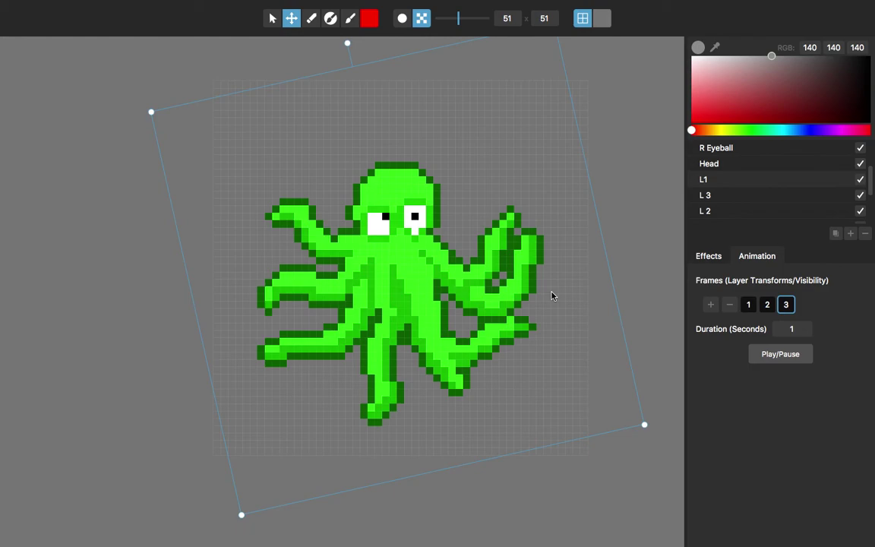
# - Play through the frames and fine-tune the L1 tentacle's rotation and position in frame 2
pyautogui.press('space')
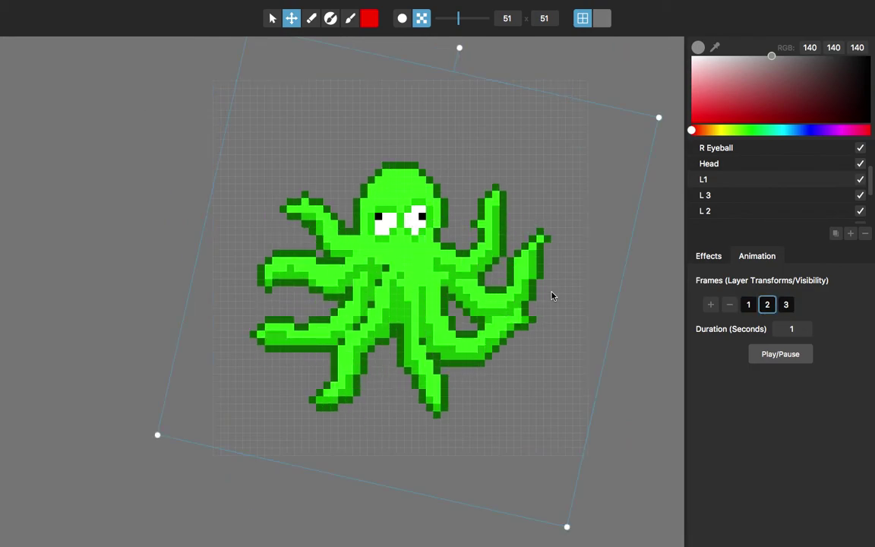
pyautogui.moveTo(459, 48); pyautogui.dragTo(456, 49)
pyautogui.moveTo(399, 225); pyautogui.dragTo(400, 226)
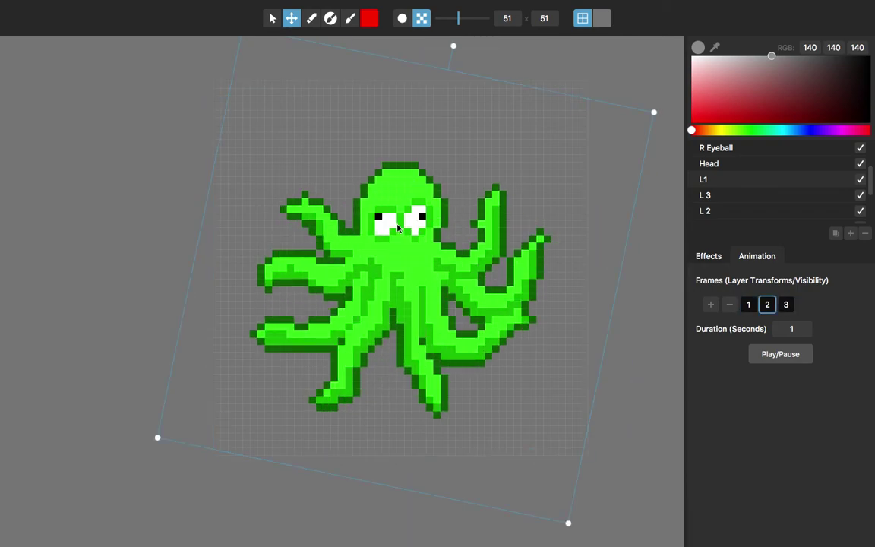
# - View the octopus in smooth mode, return to pixelated mode, and switch to the selection tool
pyautogui.press('Tab')
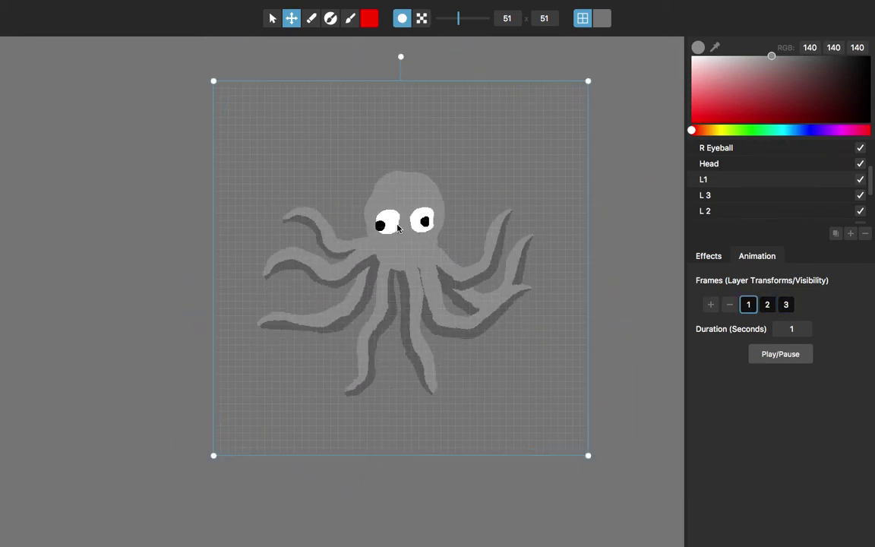
pyautogui.press('Tab')
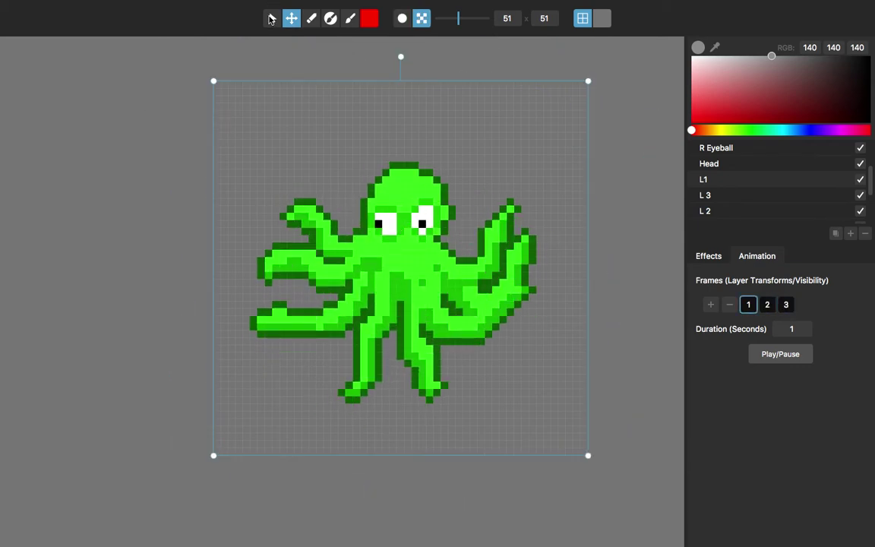
pyautogui.press('v')
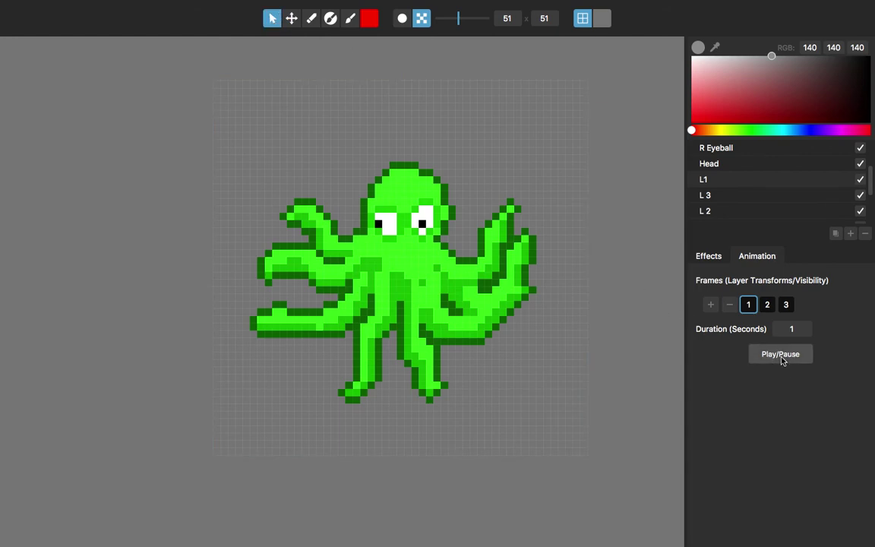
# - Recolor the Master layer's Colorize effect to yellow (RGB 239, 255, 0) and back to green (RGB 36, 255, 0)
pyautogui.scroll(2, 742, 158)
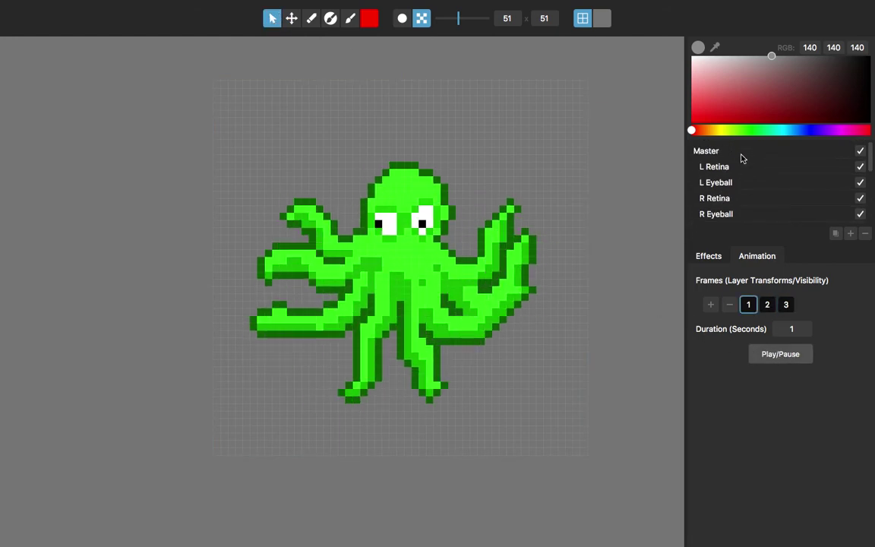
pyautogui.click(708, 255)
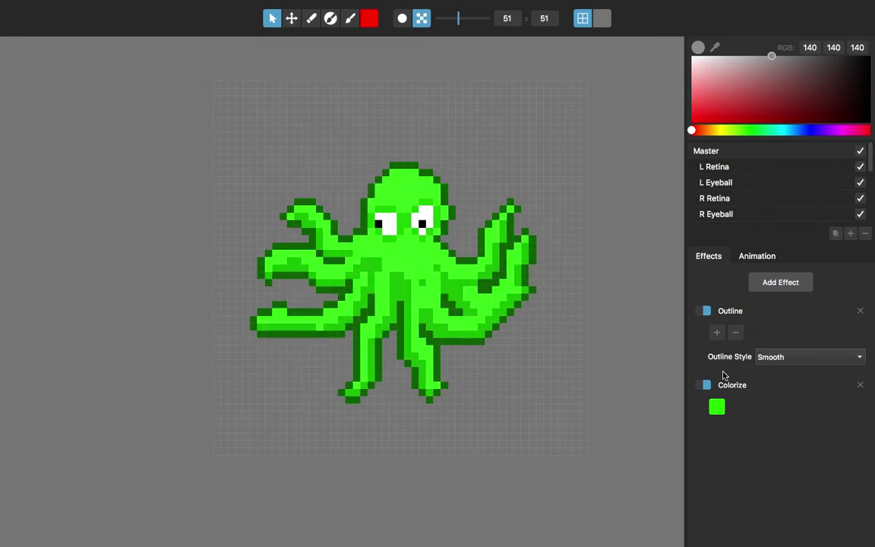
pyautogui.click(717, 409)
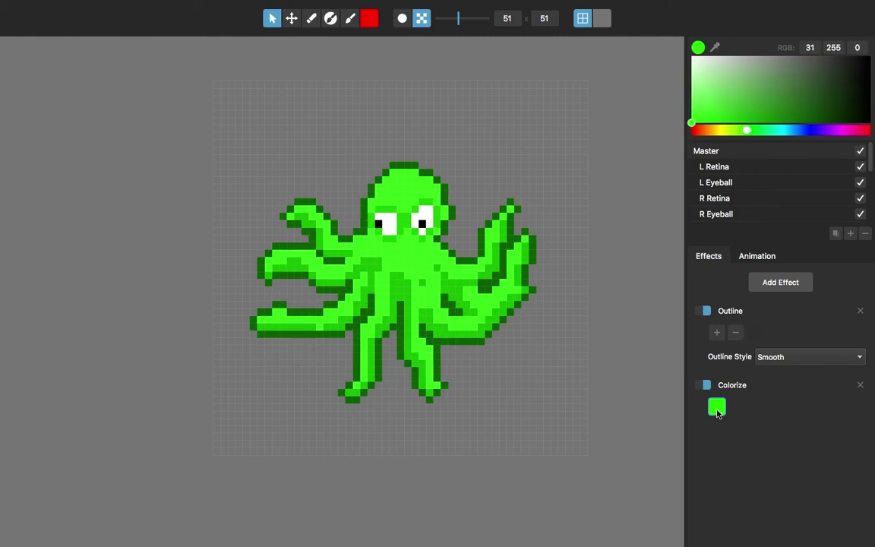
pyautogui.click(723, 129)
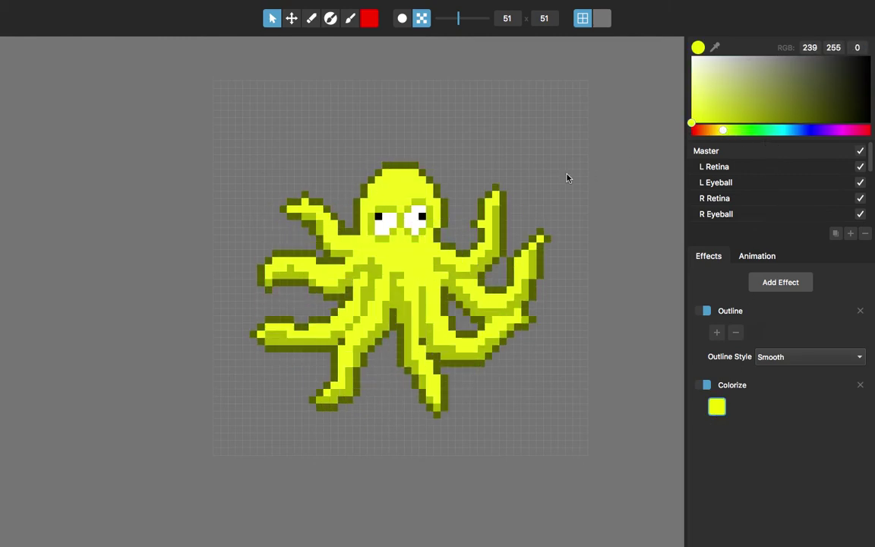
pyautogui.moveTo(779, 131); pyautogui.dragTo(746, 132)
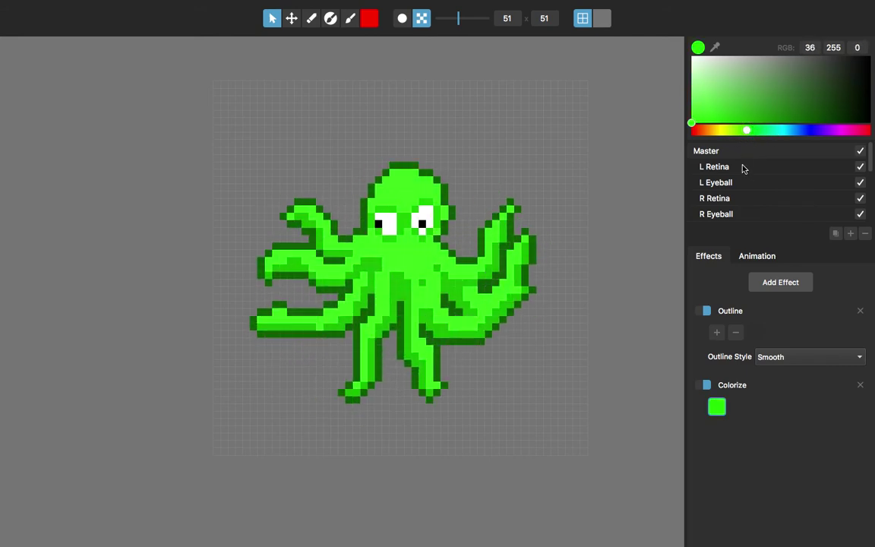
# - Add a second Outline effect in Full style to Master, color it dark green (RGB 0, 50, 1), and remove it
pyautogui.click(767, 286)
pyautogui.click(791, 417)
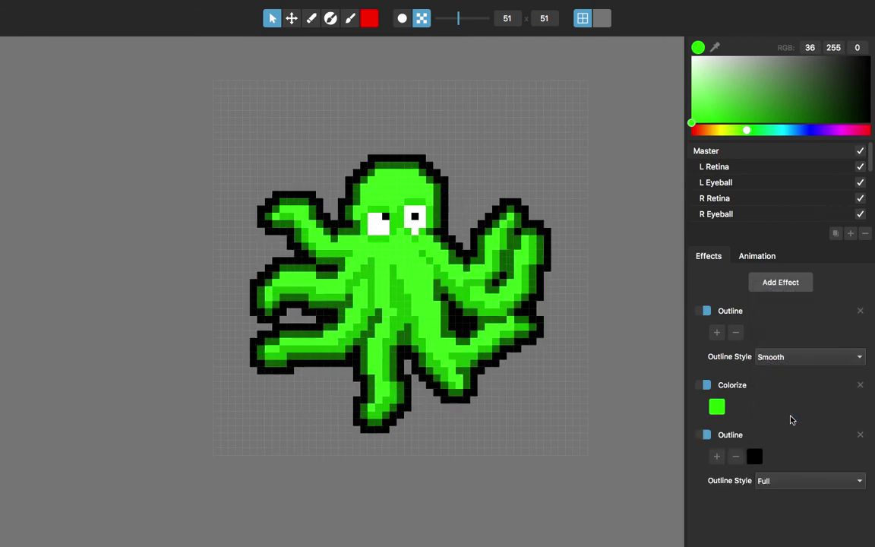
pyautogui.click(753, 458)
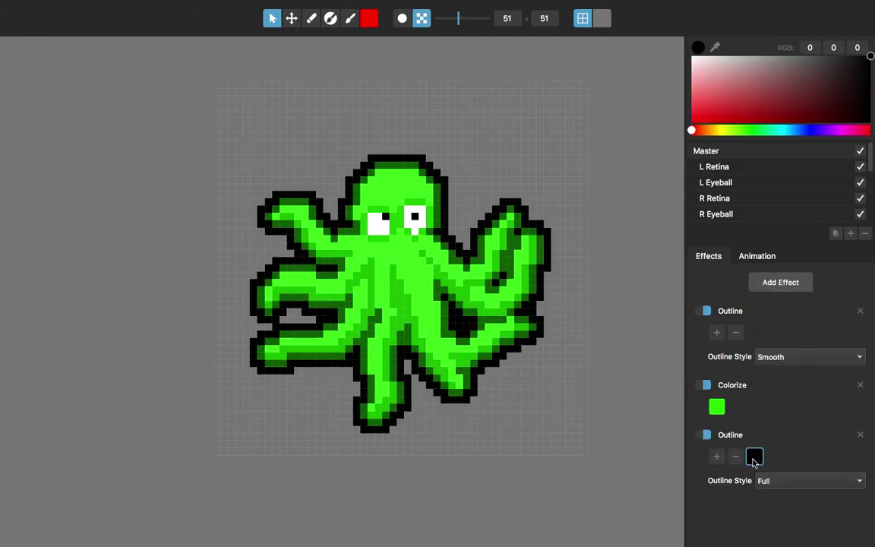
pyautogui.click(752, 130)
pyautogui.moveTo(817, 122)
pyautogui.mouseDown()
pyautogui.moveTo(851, 133)
pyautogui.moveTo(803, 140)
pyautogui.moveTo(835, 147)
pyautogui.mouseUp()
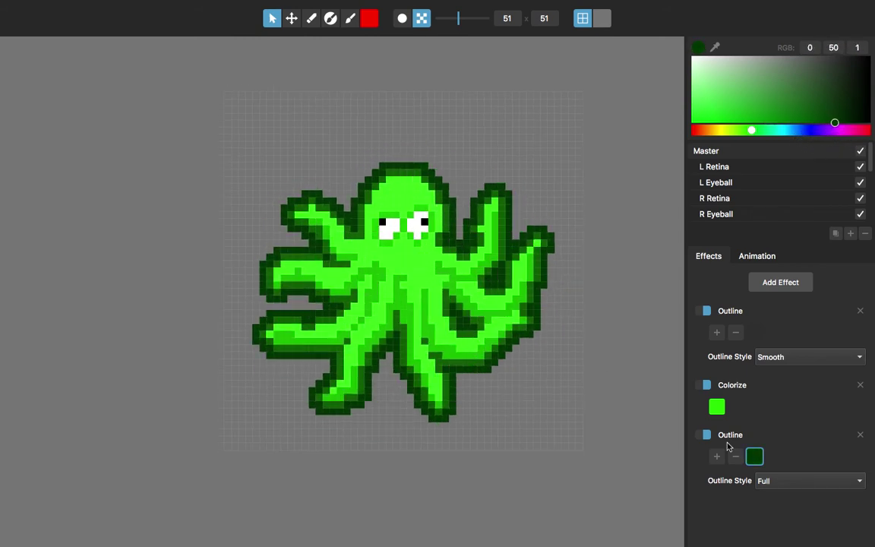
pyautogui.click(861, 436)
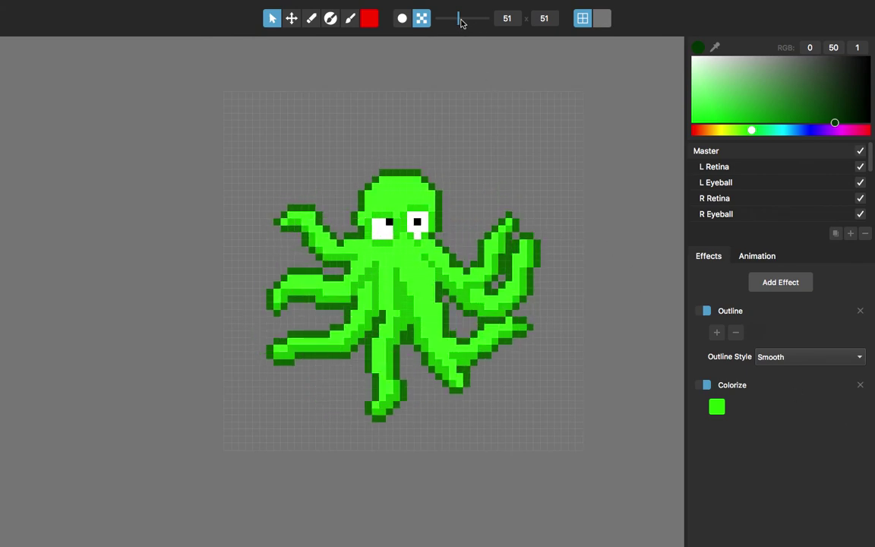
# - Raise the pixel resolution to 132 x 132 and return it to 51 x 51
pyautogui.moveTo(459, 18); pyautogui.dragTo(467, 20)
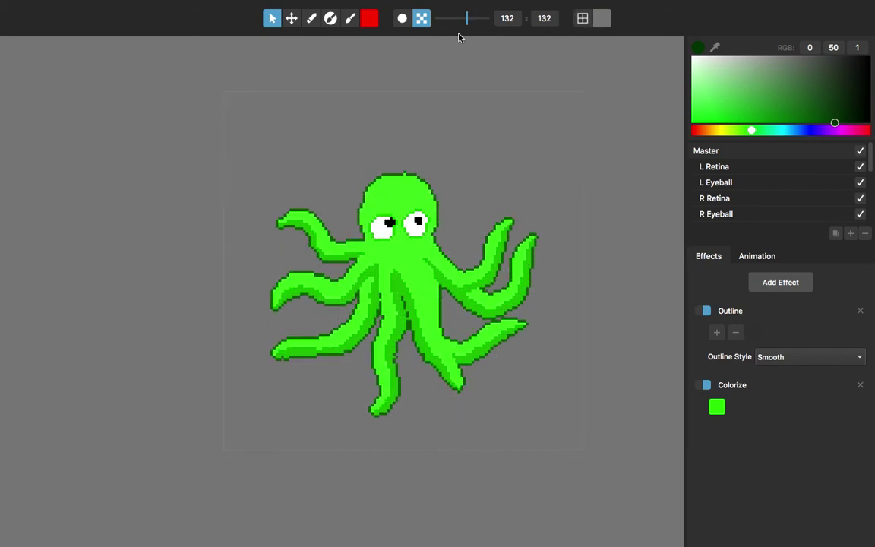
pyautogui.moveTo(451, 20); pyautogui.dragTo(458, 19)
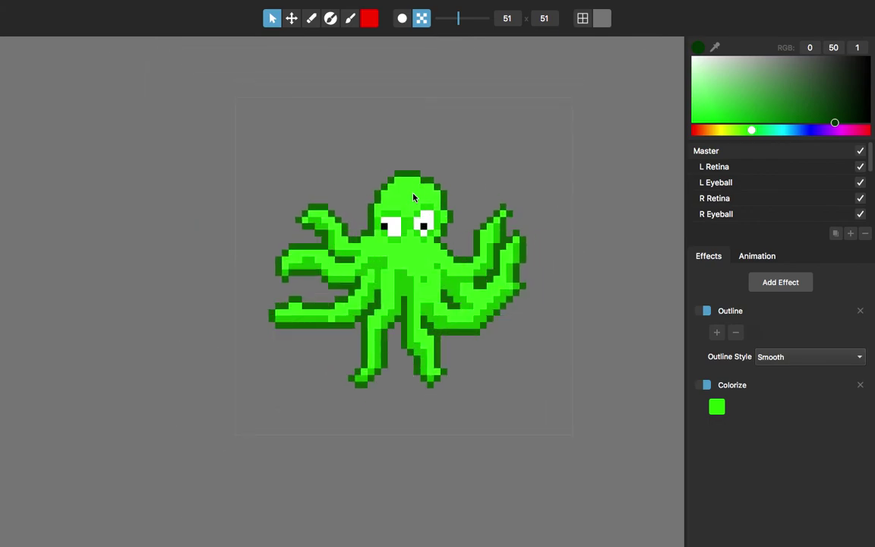
# - Play the octopus animation and set its duration to .8 seconds
pyautogui.click(748, 258)
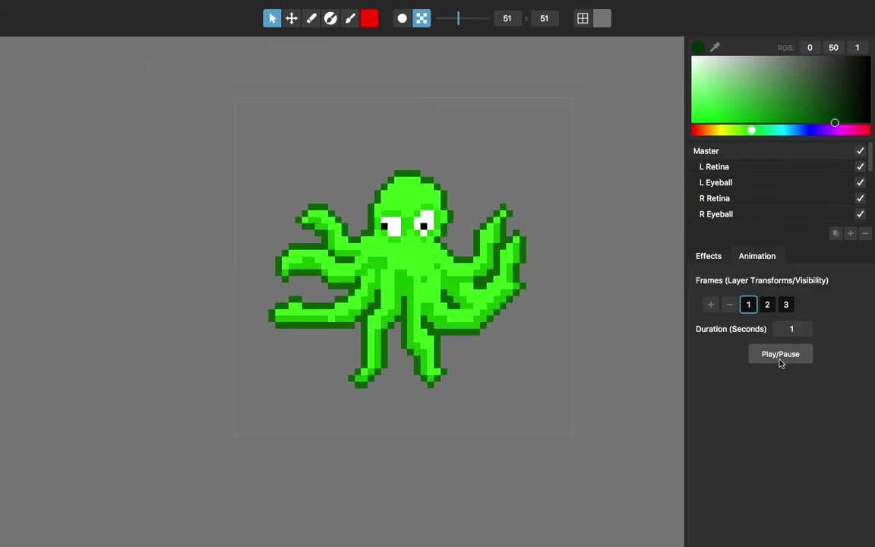
pyautogui.doubleClick(803, 328)
pyautogui.click(786, 362)
pyautogui.doubleClick(802, 329)
pyautogui.moveTo(331, 132); pyautogui.dragTo(313, 135)
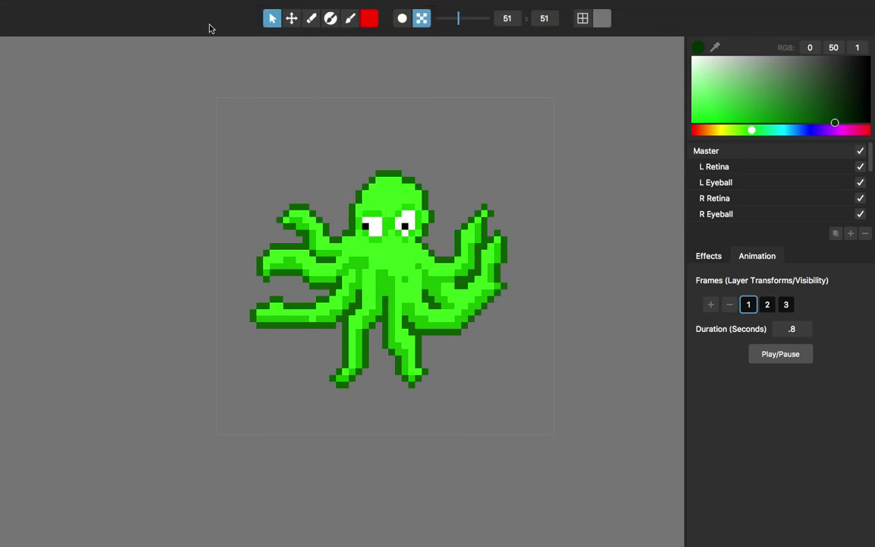
# - Export the animation as an Animated GIF sized 500 pixels to Image.gif on the Desktop, replacing the existing file
pyautogui.click(93, 6)
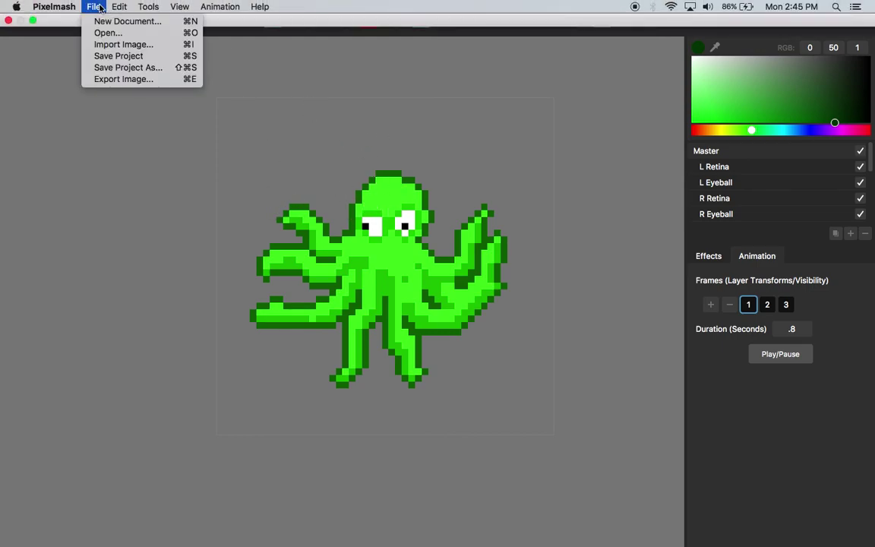
pyautogui.click(113, 79)
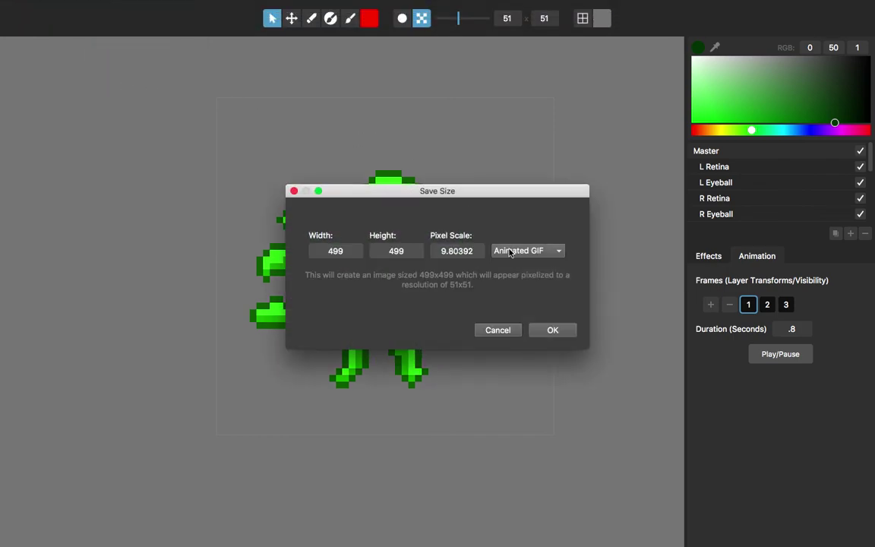
pyautogui.click(510, 253)
pyautogui.click(510, 253)
pyautogui.write('500')
pyautogui.click(562, 335)
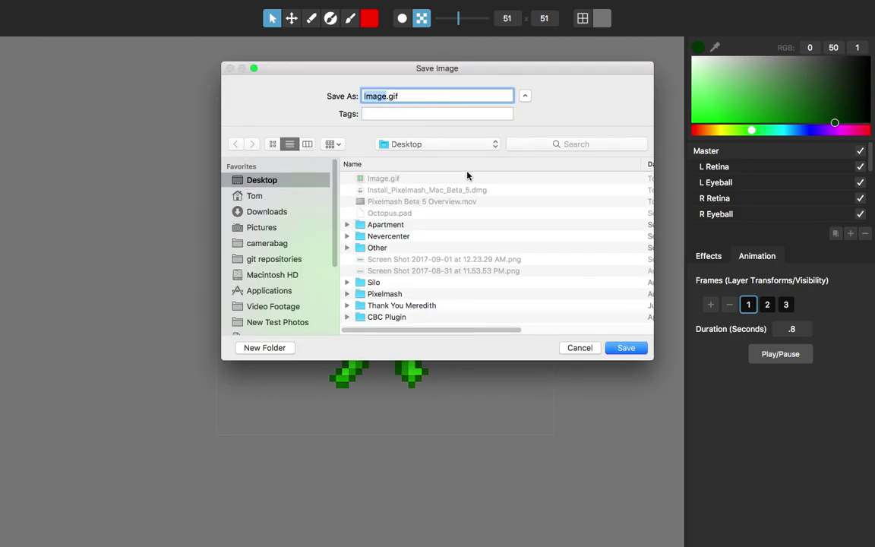
pyautogui.press('Return')
pyautogui.click(517, 148)
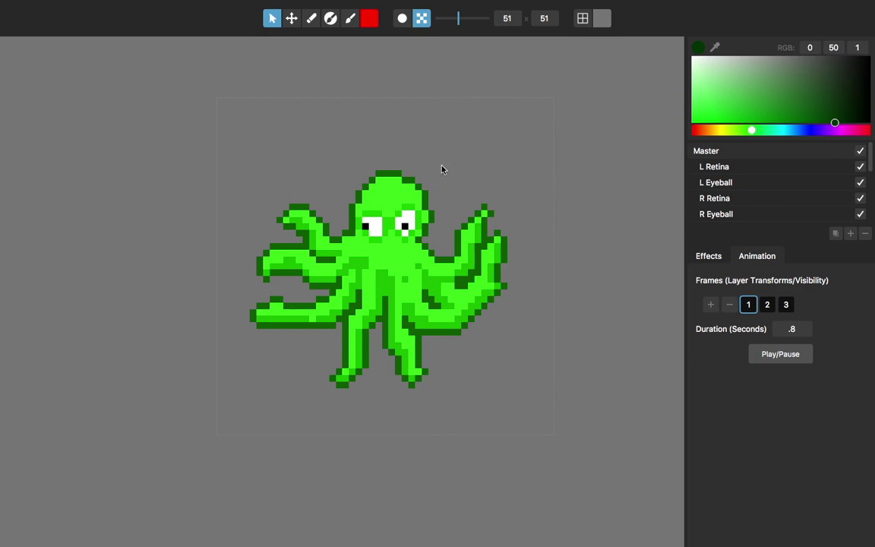
# - Preview the exported Image.gif on the Finder desktop, close the preview, and return to Pixelmash
pyautogui.hotkey('ctrl', 'Right')
pyautogui.moveTo(589, 148); pyautogui.dragTo(643, 171)
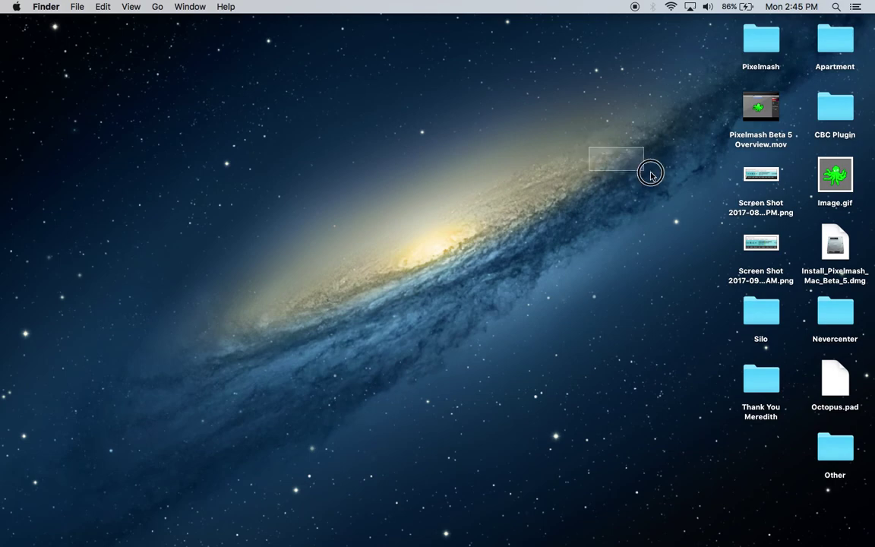
pyautogui.press('space')
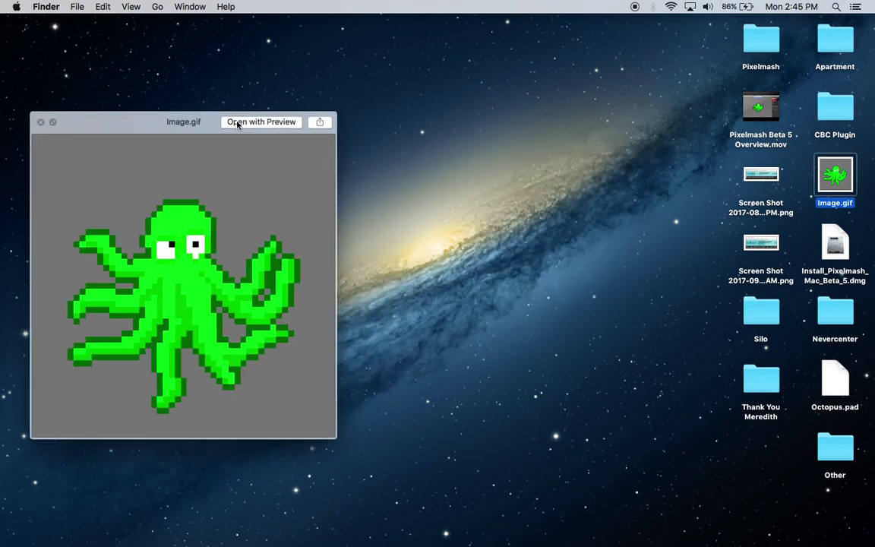
pyautogui.moveTo(238, 115); pyautogui.dragTo(632, 63)
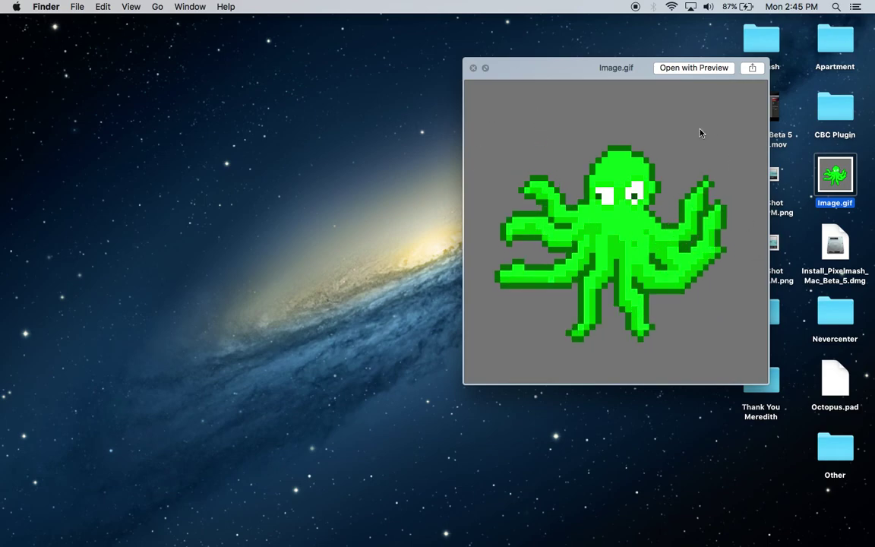
pyautogui.click(476, 69)
pyautogui.hotkey('ctrl', 'Left')
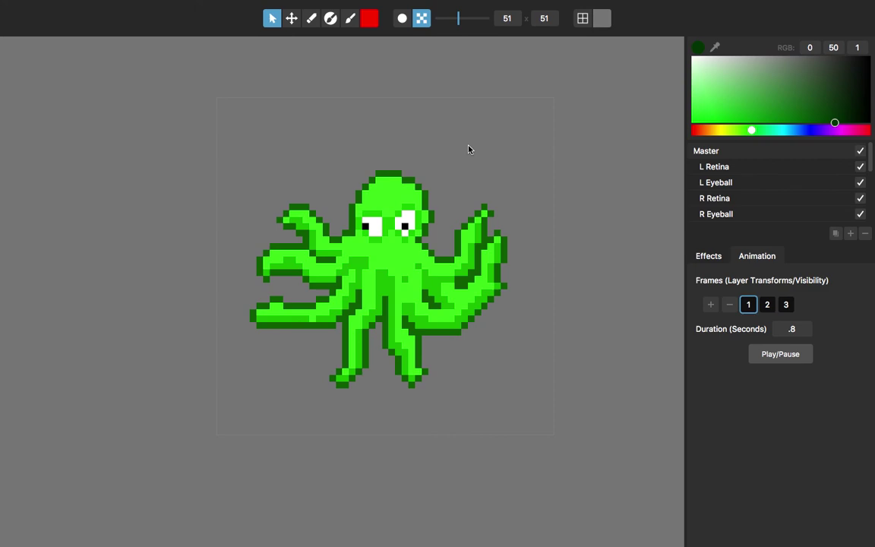
# - Change the canvas background color to orange-yellow (RGB 210, 145, 0)
pyautogui.click(468, 163)
pyautogui.click(605, 18)
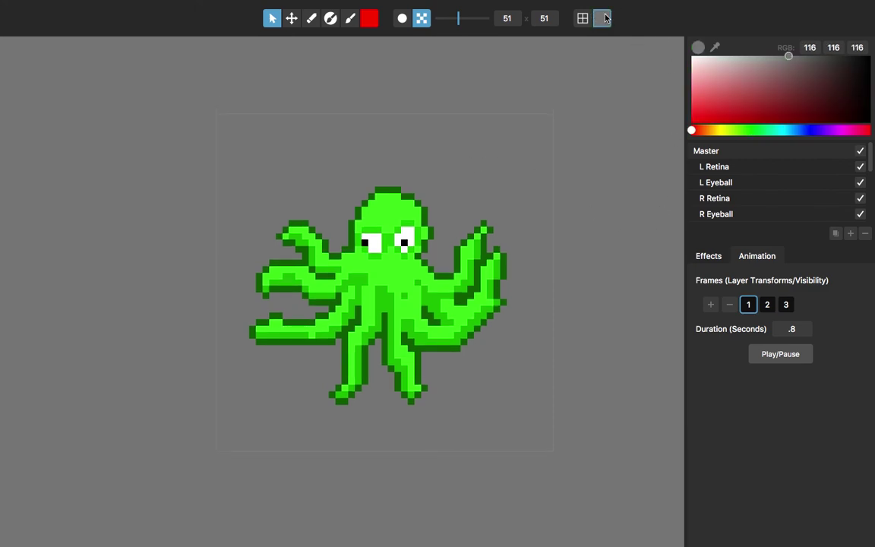
pyautogui.click(722, 131)
pyautogui.moveTo(726, 103); pyautogui.dragTo(713, 132)
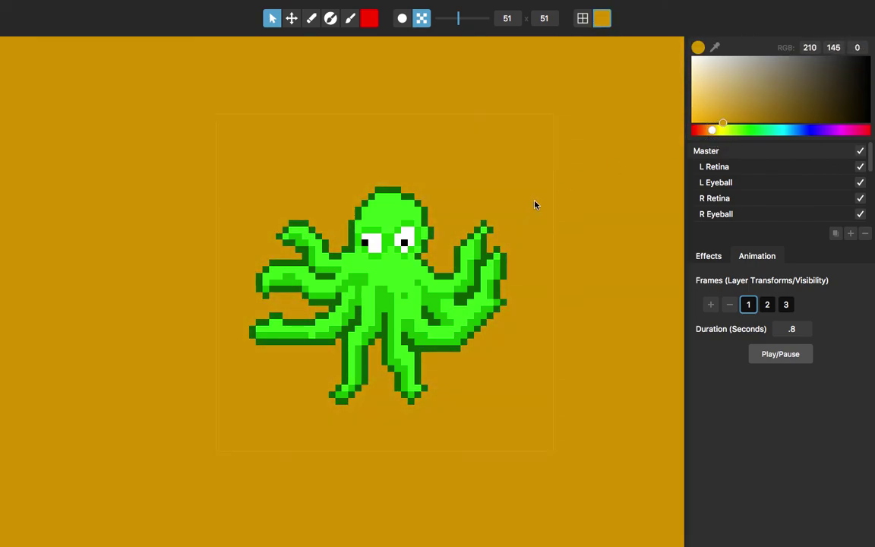
# - Export the animation with its orange-yellow background as a 500-pixel-wide Animated GIF to the Desktop, replacing Image.gif
pyautogui.press('super+s')
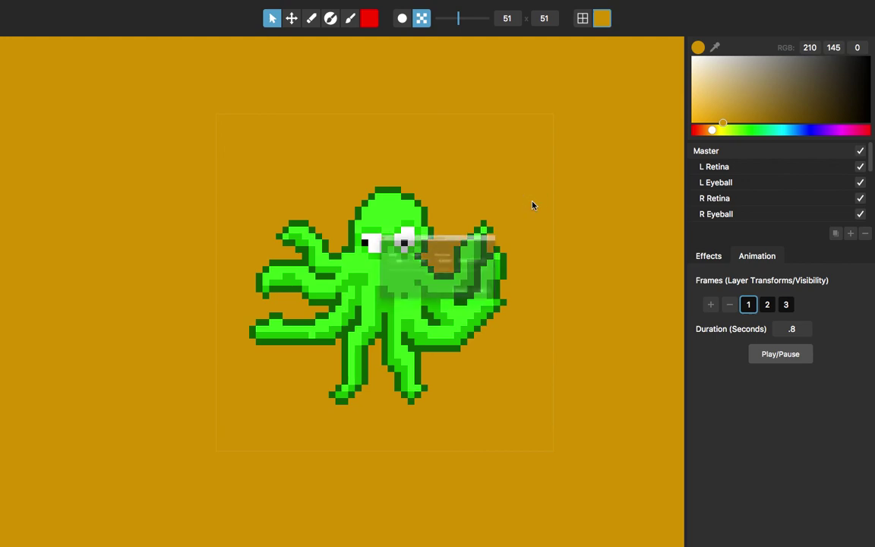
pyautogui.click(338, 251)
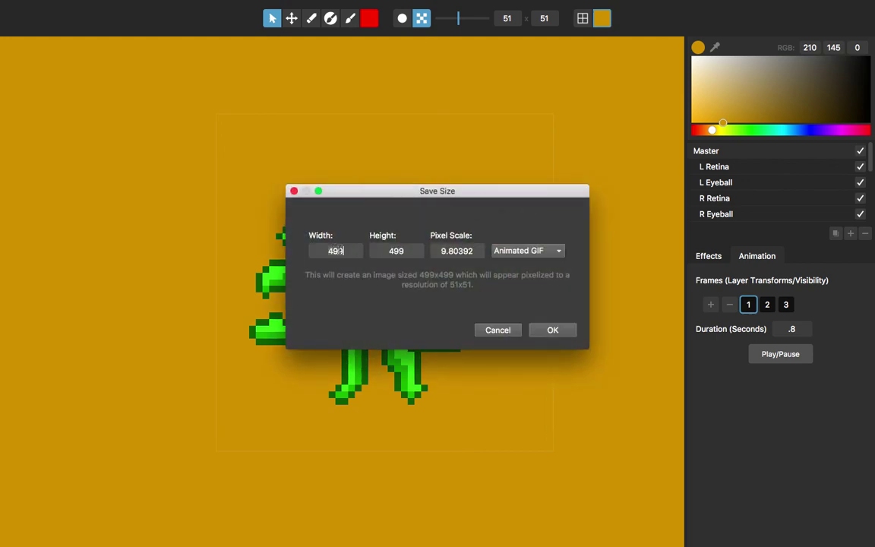
pyautogui.write('500')
pyautogui.click(547, 328)
pyautogui.press('Return')
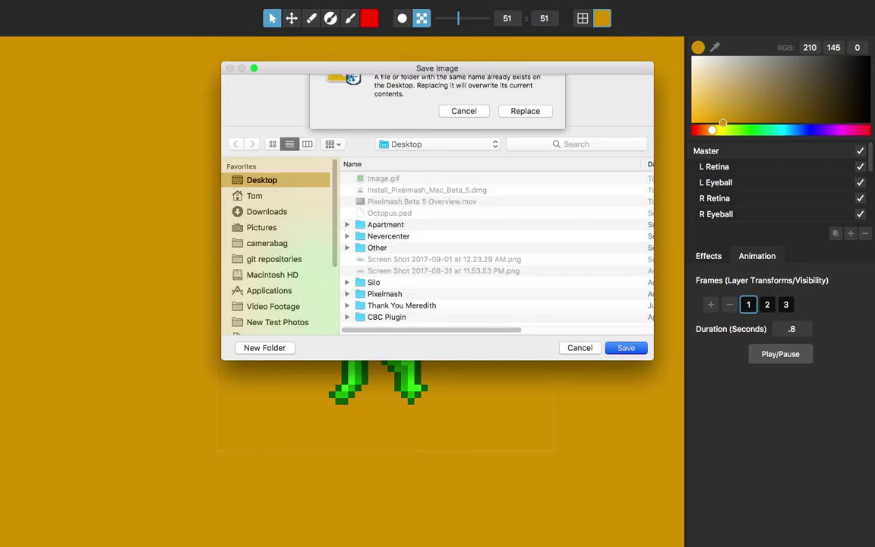
pyautogui.click(513, 113)
# - Switch to the Finder desktop, preview the re-exported Image.gif, close the preview, and return to Pixelmash
pyautogui.hotkey('ctrl', 'Right')
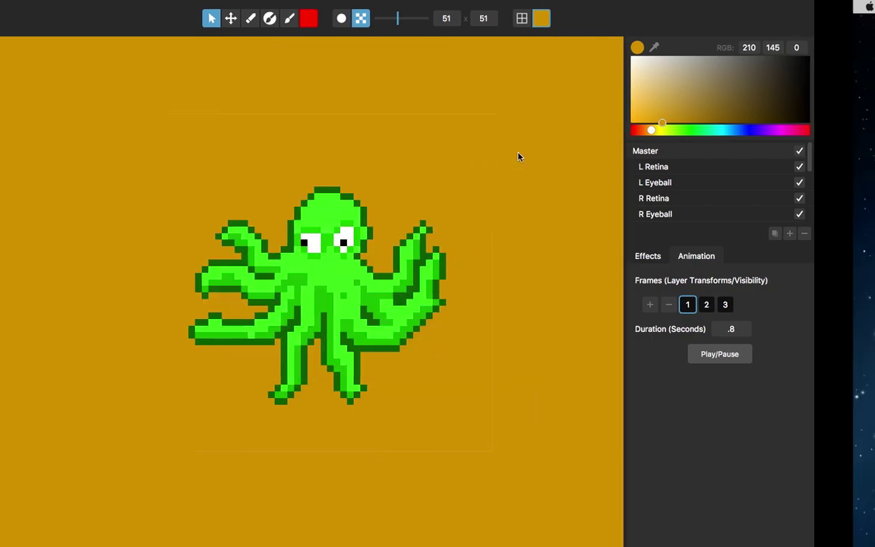
pyautogui.moveTo(582, 148); pyautogui.dragTo(636, 192)
pyautogui.click(820, 167)
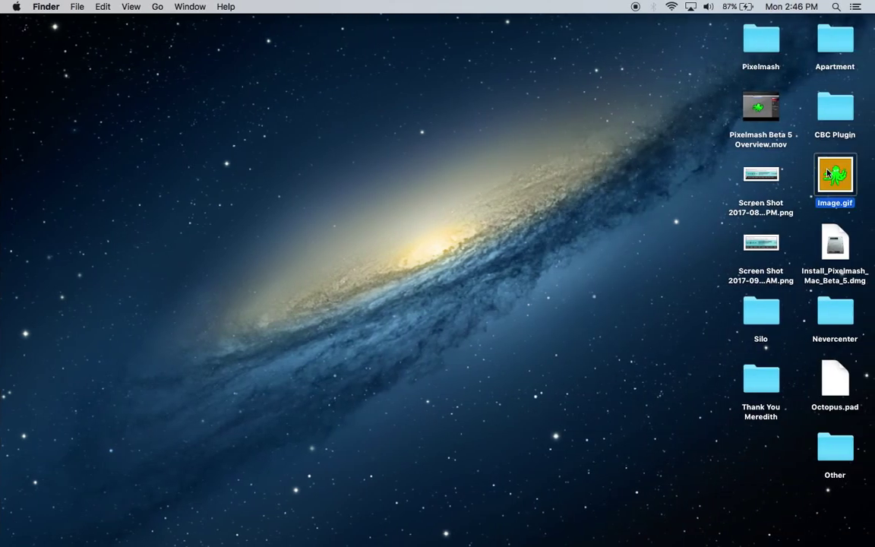
pyautogui.press('space')
pyautogui.moveTo(580, 69); pyautogui.dragTo(560, 89)
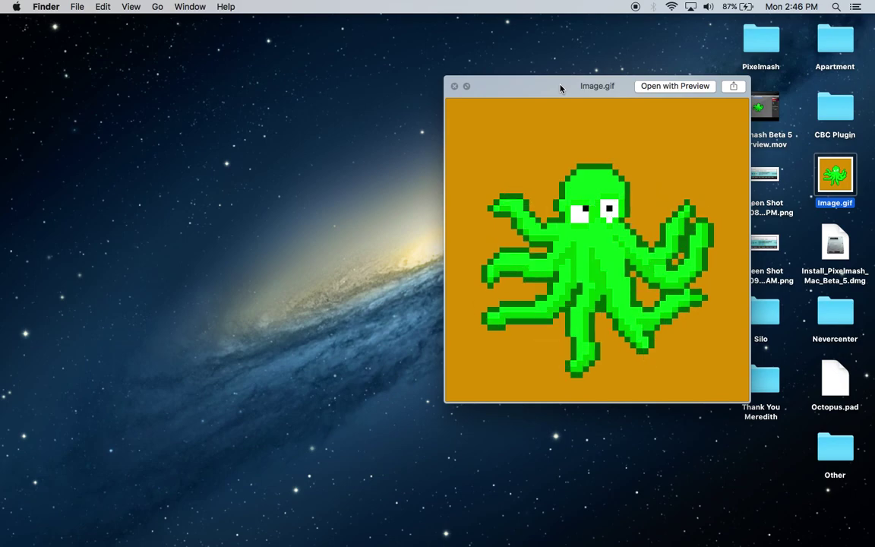
pyautogui.click(454, 86)
pyautogui.hotkey('ctrl', 'Left')
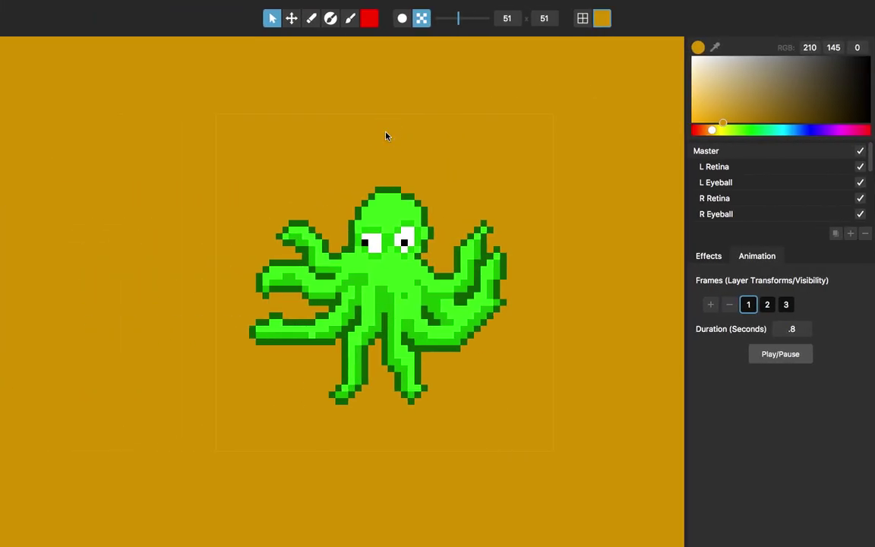
# - Show frame 2 of the octopus animation and look at the available how-to and feedback options
pyautogui.press('space')
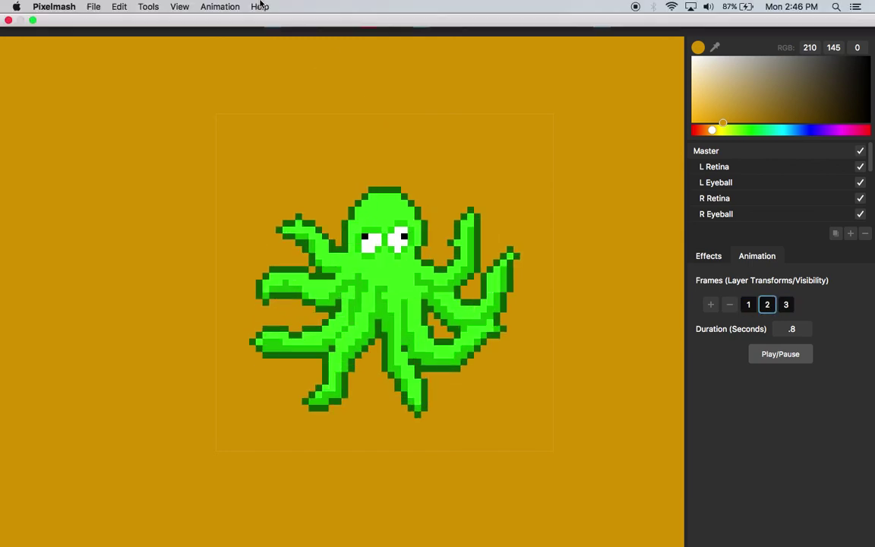
pyautogui.click(260, 6)
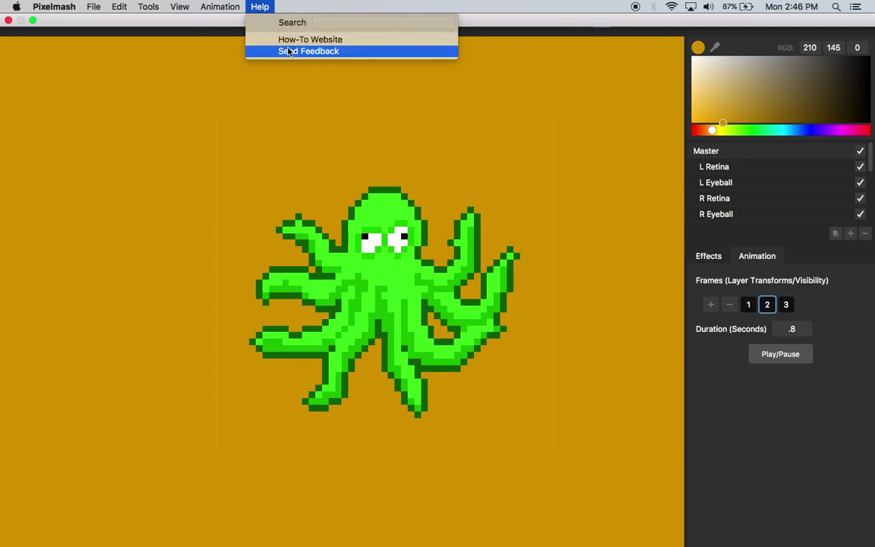
pyautogui.click(258, 108)
pyautogui.moveTo(285, 153); pyautogui.dragTo(274, 147)
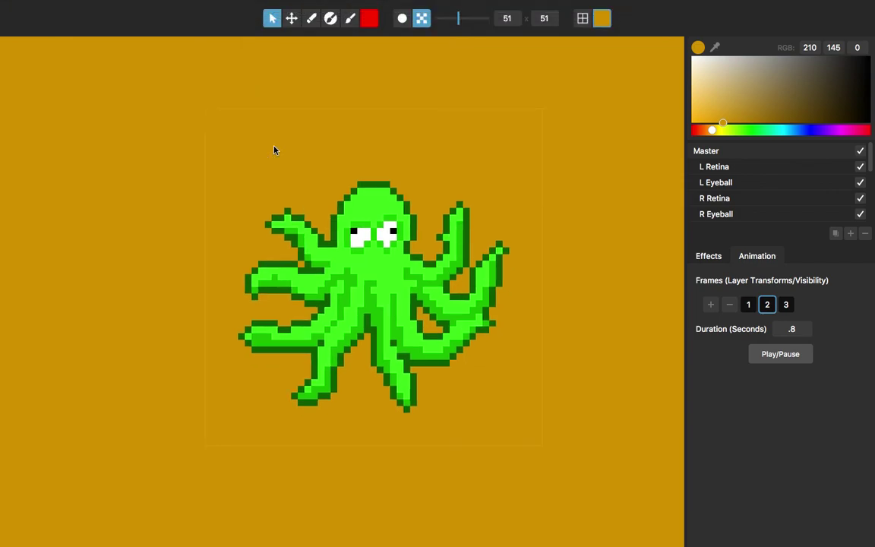